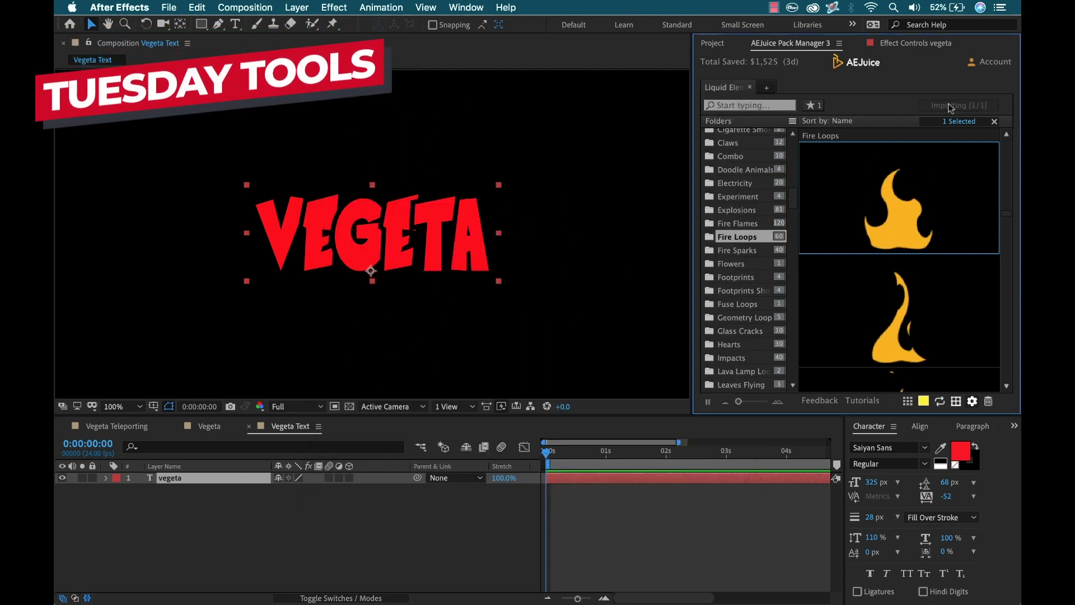
# Move the fire loop below the VEGETA text and stretch its height to 128%.
pyautogui.press('super+bracketleft')
pyautogui.press(',')
pyautogui.press('s')
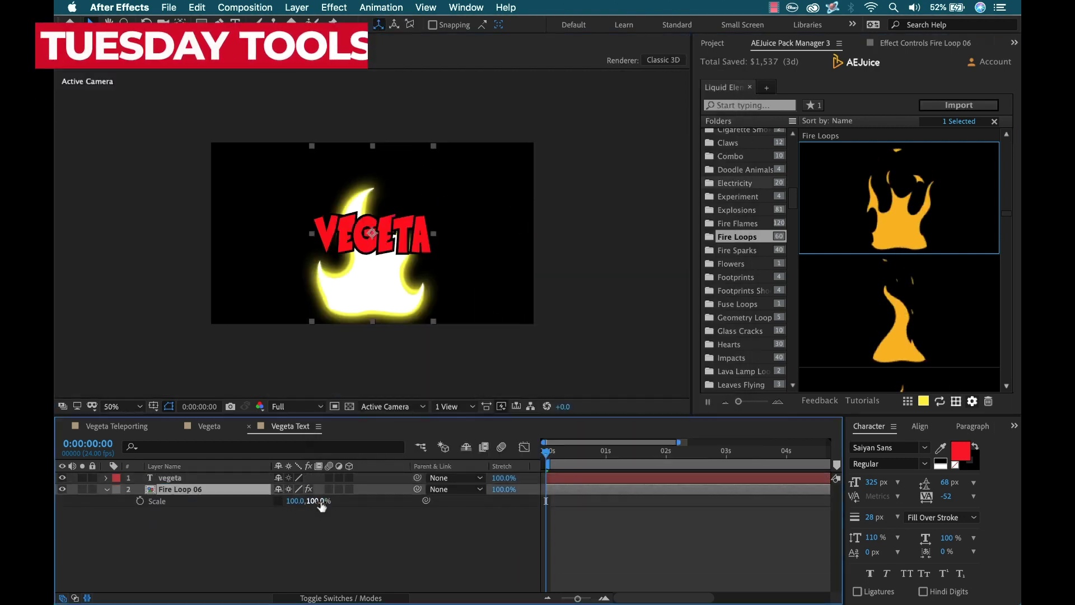
pyautogui.moveTo(324, 500); pyautogui.dragTo(338, 498)
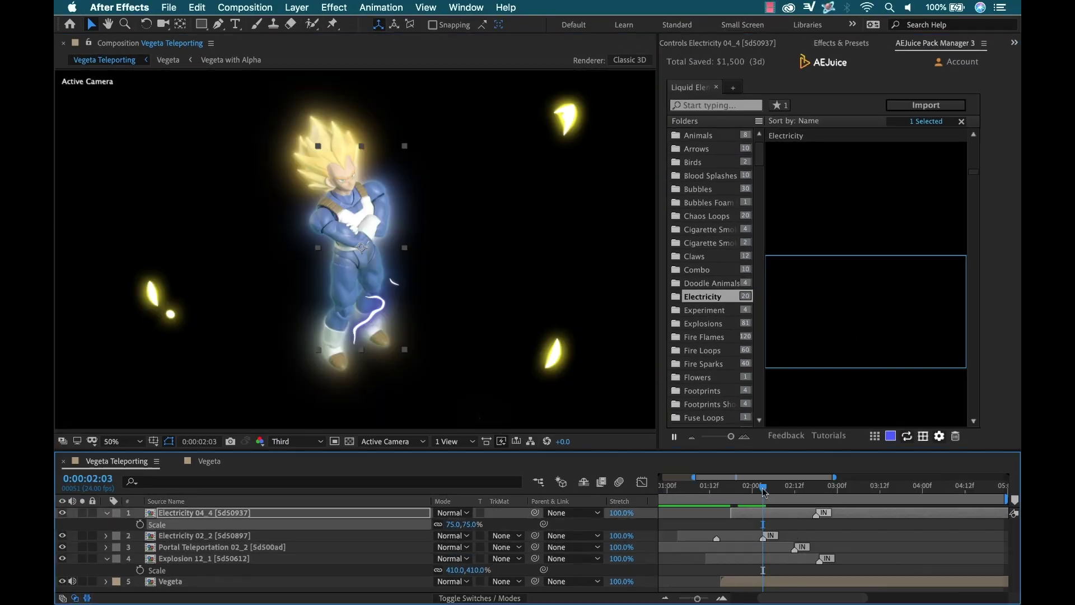
# Scrub forward from the 2:00 mark to check the lightning around the letters.
pyautogui.moveTo(764, 492)
pyautogui.mouseDown()
pyautogui.moveTo(738, 491)
pyautogui.moveTo(755, 489)
pyautogui.mouseUp()
pyautogui.press('w')
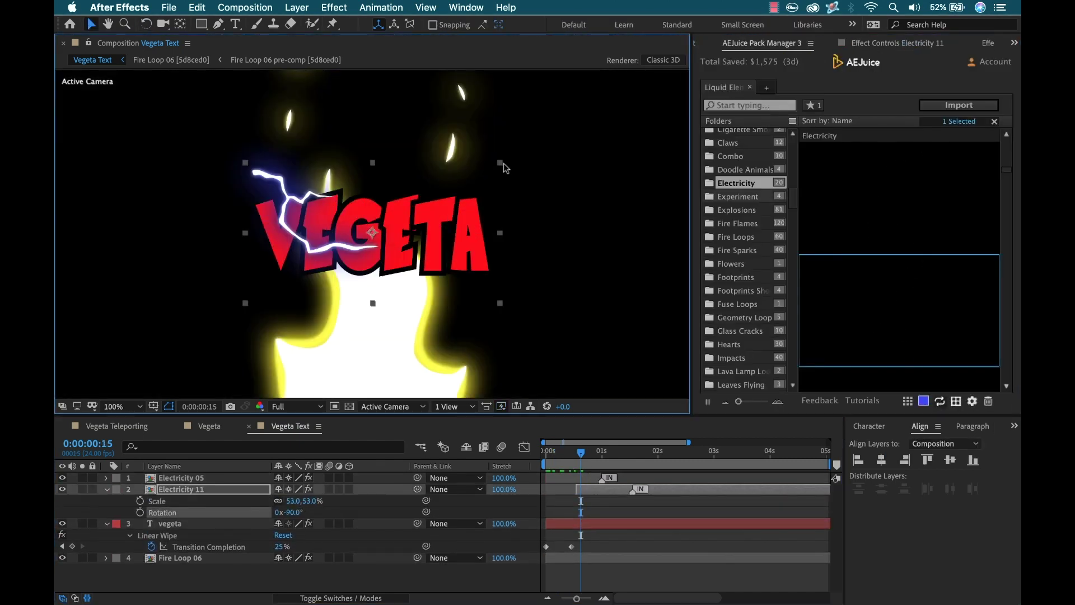
pyautogui.moveTo(582, 452); pyautogui.dragTo(614, 458)
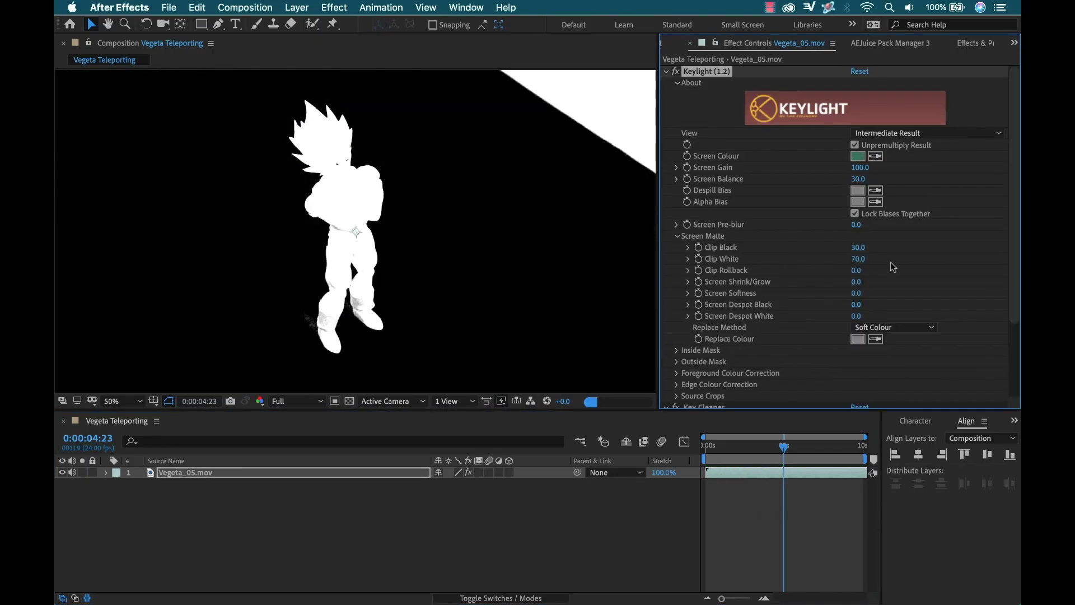
pyautogui.click(927, 132)
pyautogui.click(894, 198)
# Check the Keylight result as a matte and against a transparent background.
pyautogui.hotkey('ctrl', 'z')
pyautogui.press('.')
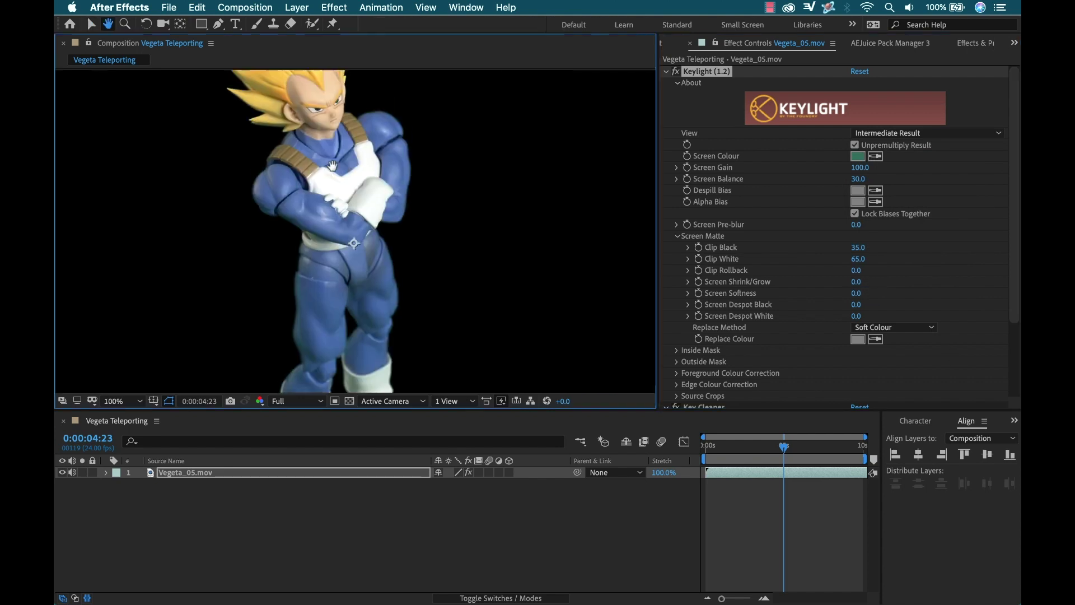
pyautogui.click(349, 401)
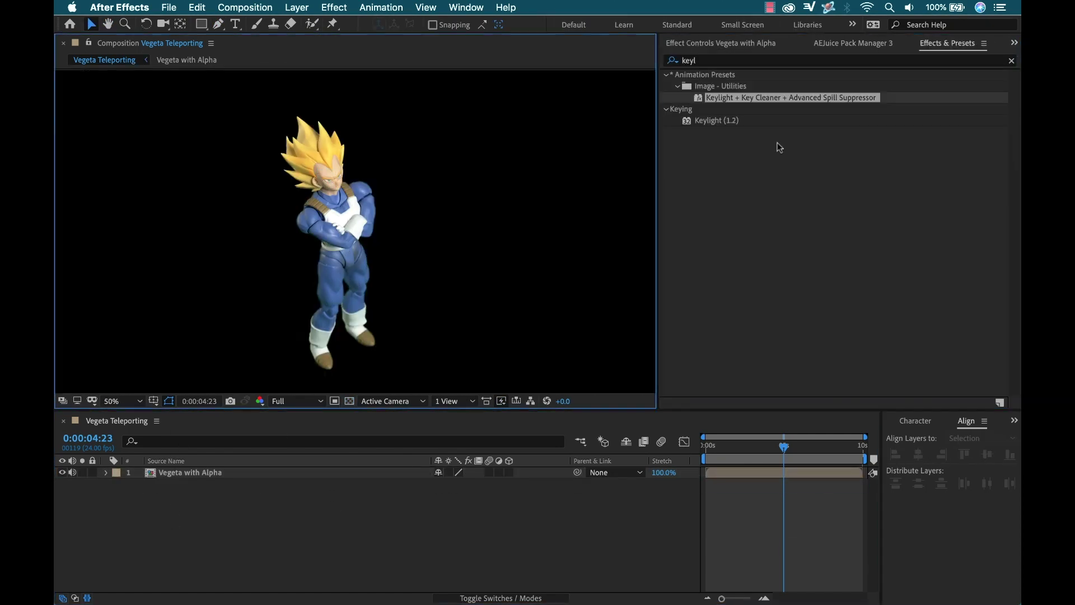
# Apply the Deep Glow effect to the Vegeta with Alpha layer.
pyautogui.write('deep ')
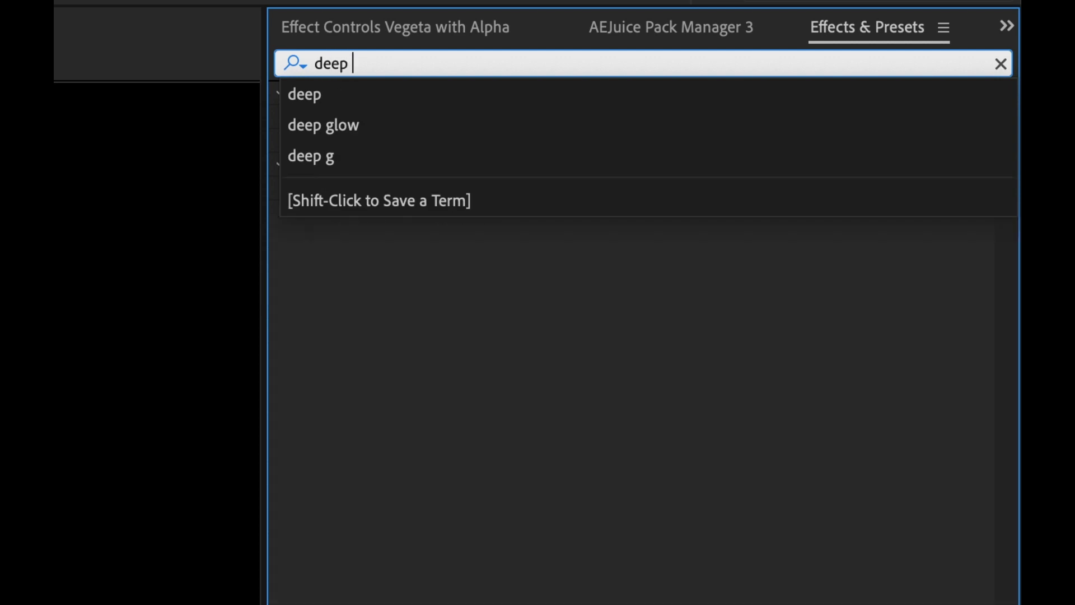
pyautogui.write('gl')
pyautogui.click(379, 116)
pyautogui.doubleClick(380, 116)
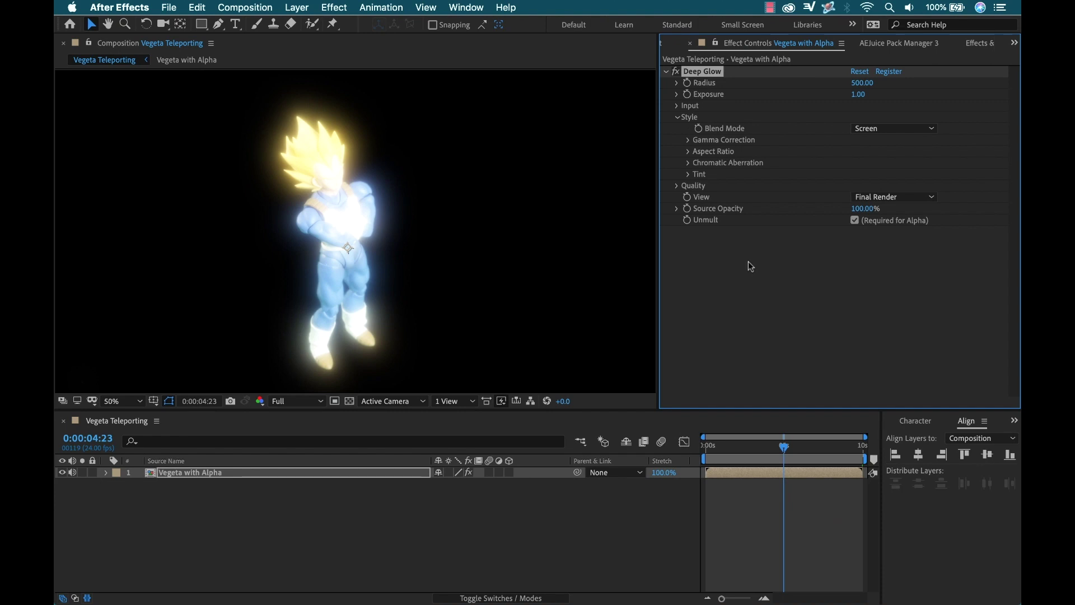
# Duplicate the glowing Vegeta with Alpha layer and remove Deep Glow from the top copy.
pyautogui.click(193, 473)
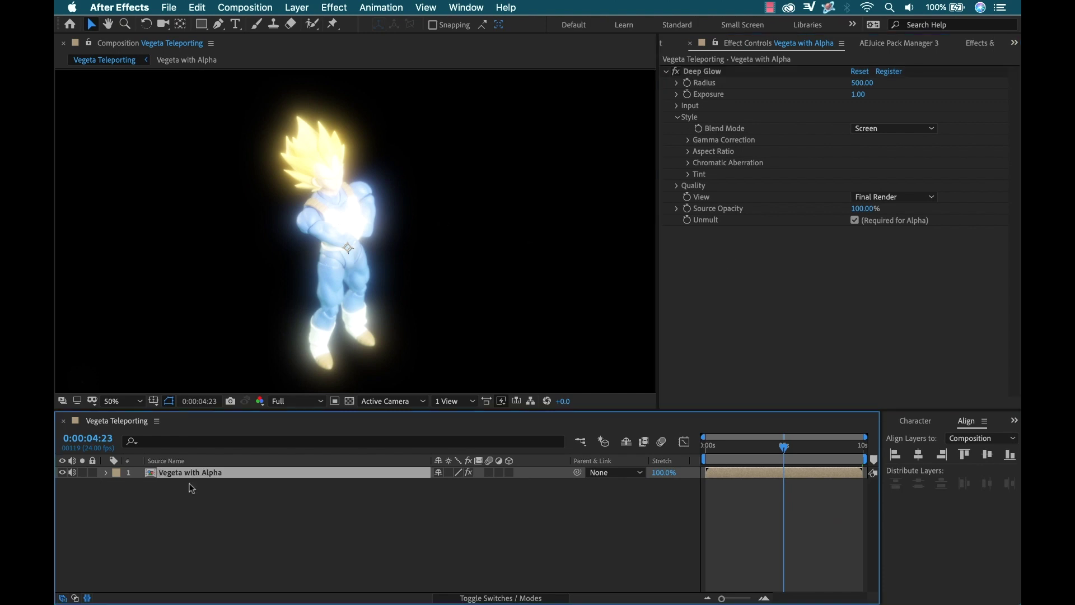
pyautogui.press('super+d')
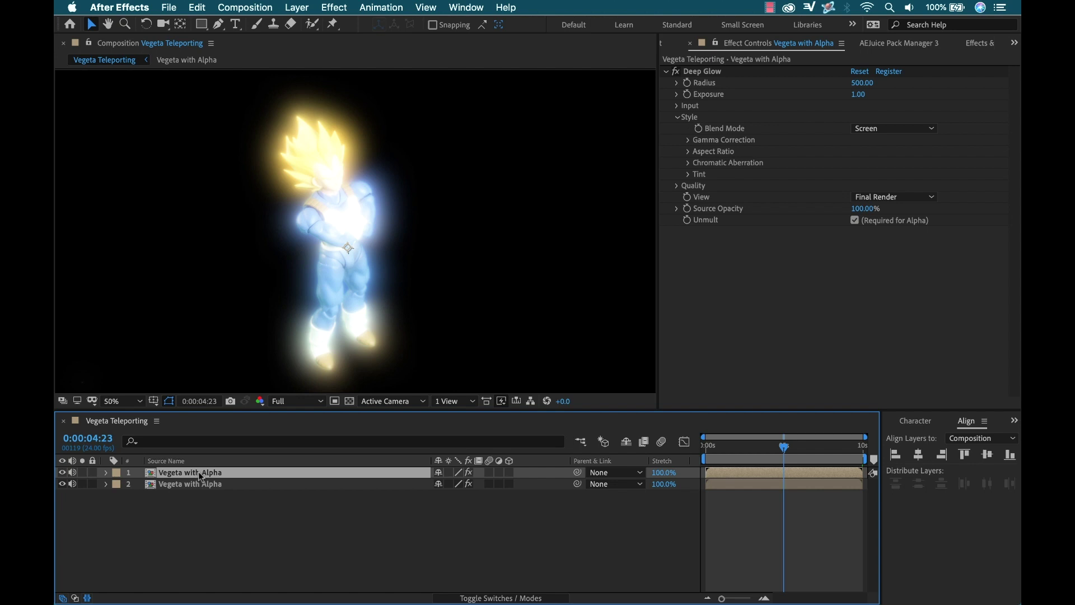
pyautogui.click(676, 72)
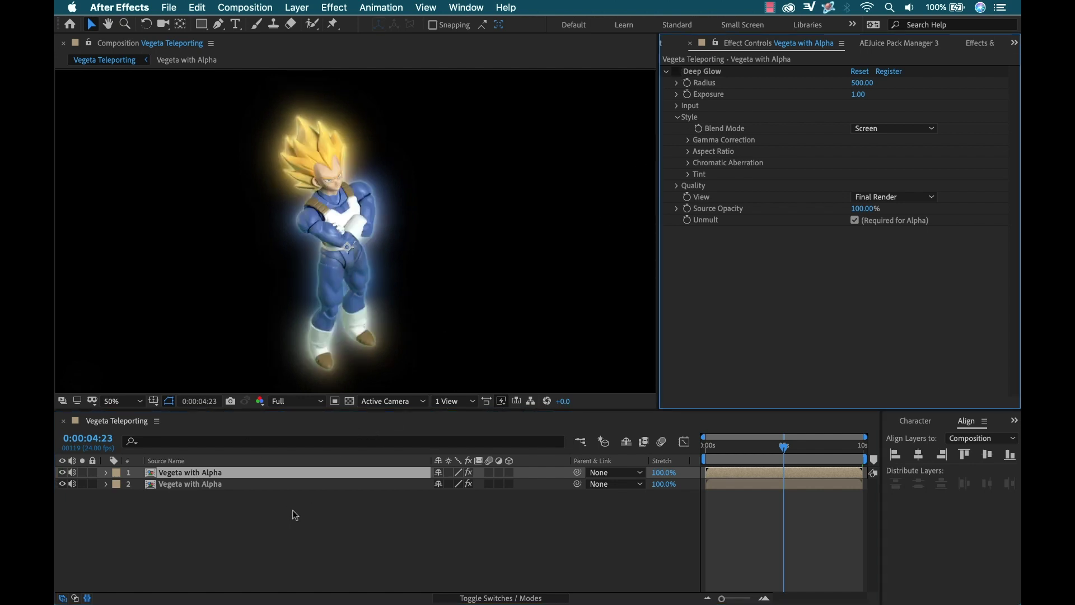
pyautogui.press('Delete')
# Set the top copy's opacity to 75%.
pyautogui.click(183, 474)
pyautogui.press('t')
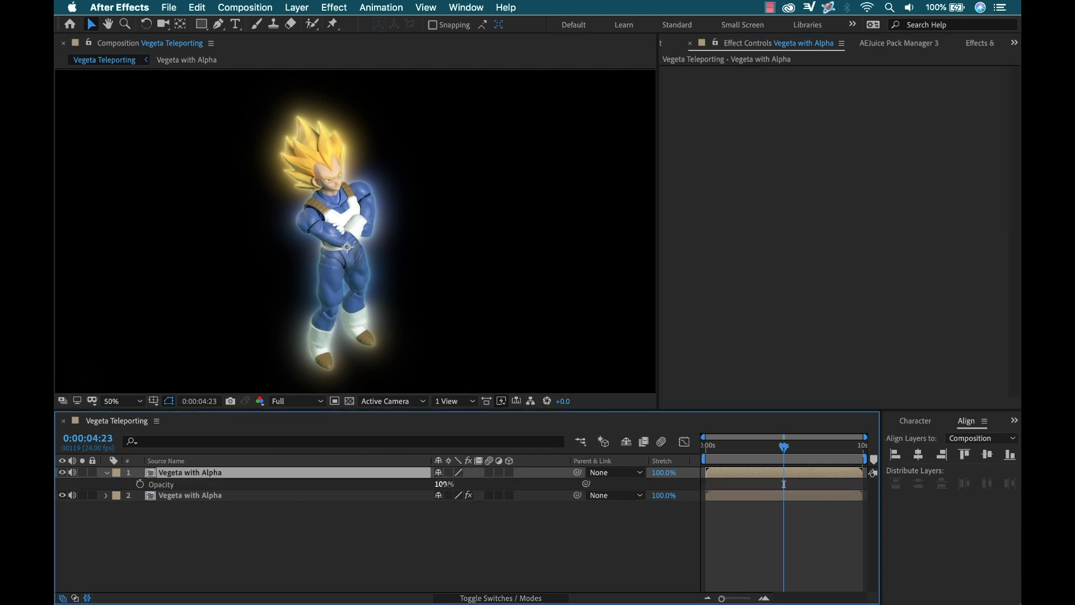
pyautogui.press('Return')
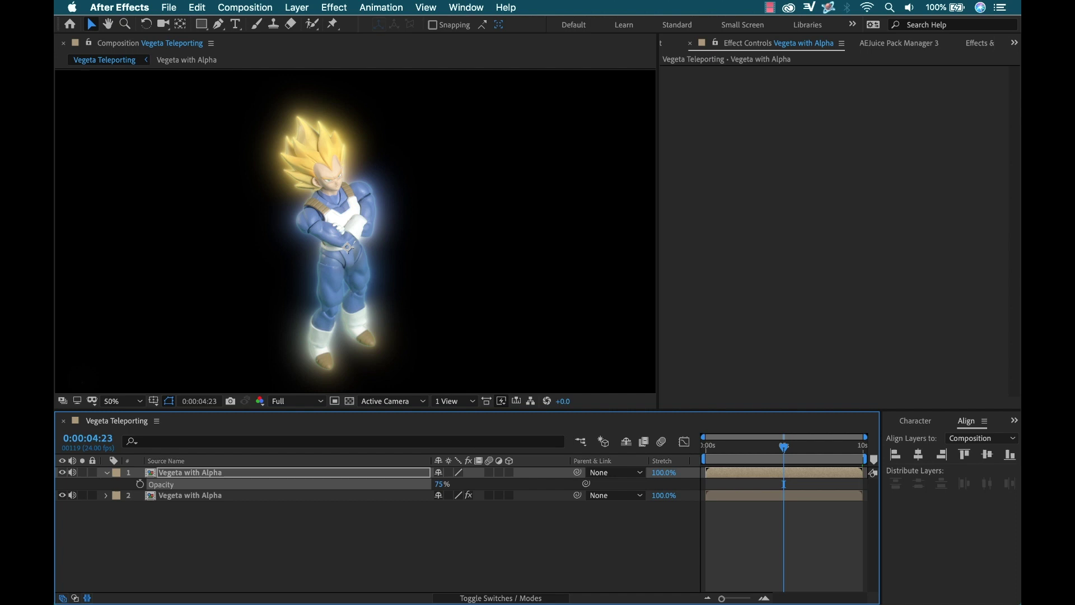
pyautogui.click(364, 528)
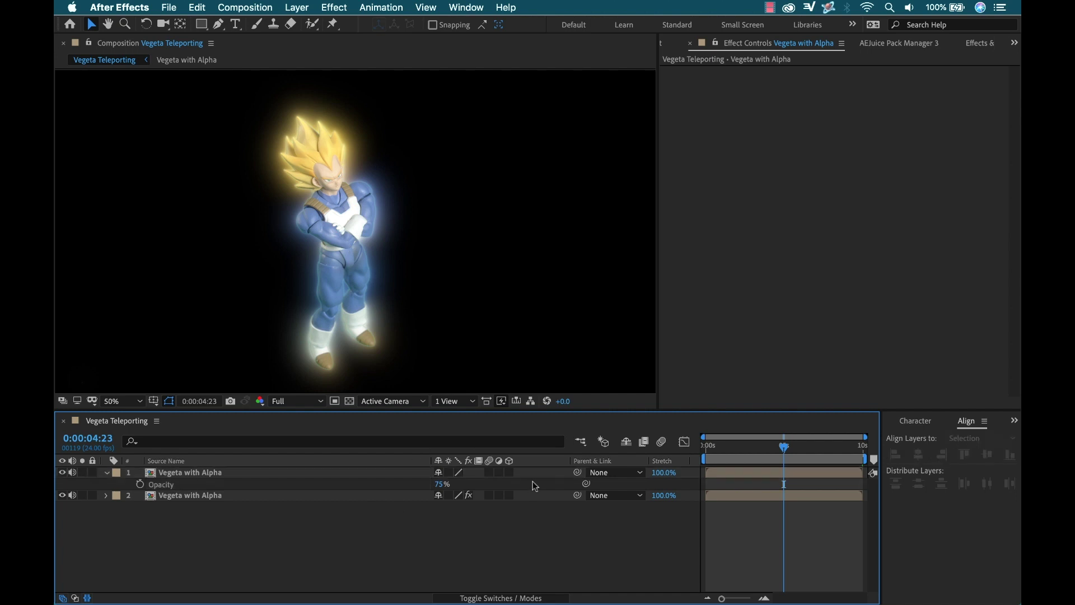
# Show the blending mode columns and select the top Vegeta layer for masking.
pyautogui.press('g')
pyautogui.press('F4')
pyautogui.click(176, 475)
# Duplicate the top Vegeta layer and draw a closed mask around the figure.
pyautogui.press('super+d')
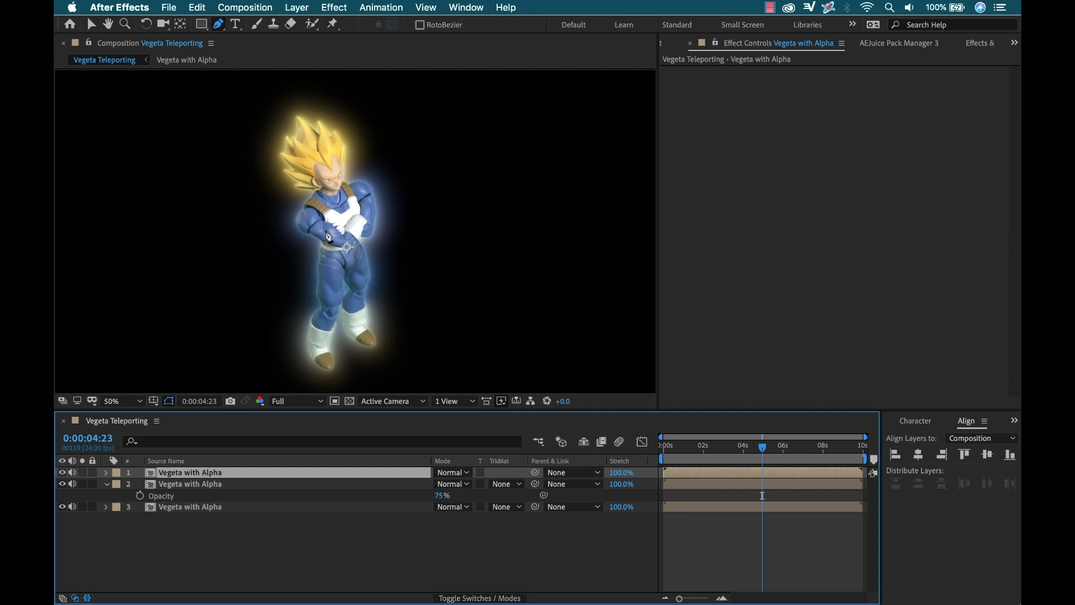
pyautogui.scroll(-1, 329, 235)
pyautogui.scroll(3, 331, 224)
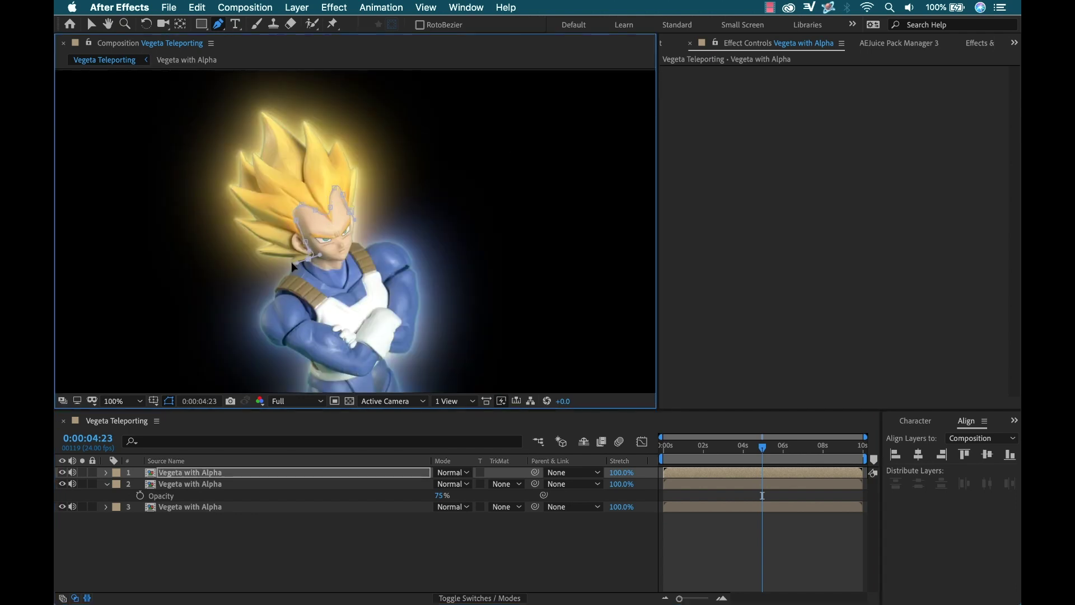
pyautogui.scroll(-2, 292, 266)
pyautogui.click(226, 201)
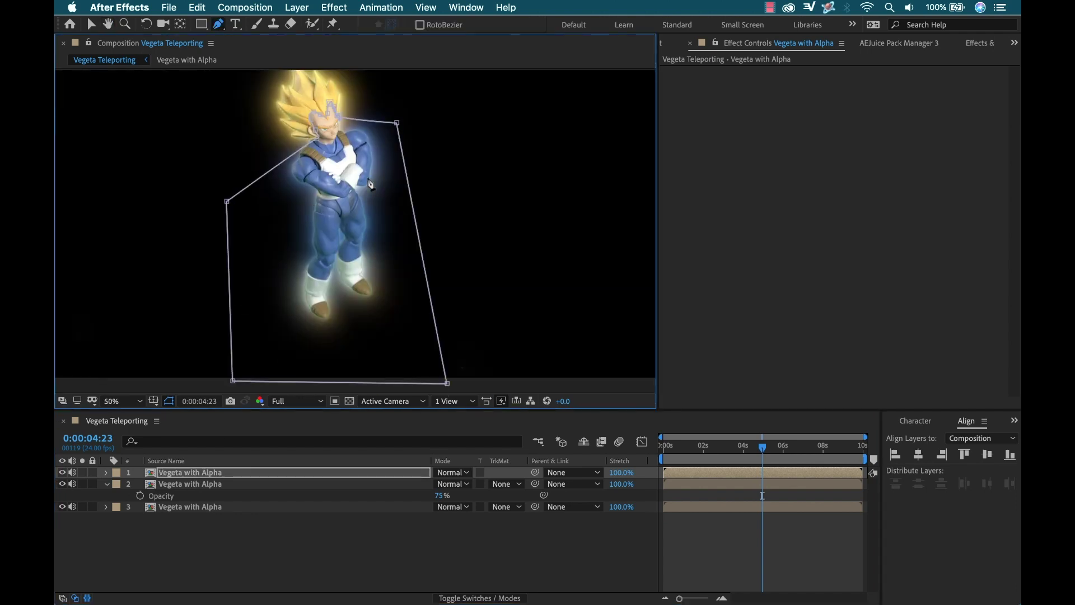
pyautogui.press('v')
# Lower the opacity of the Vegeta copy below, rebalancing to about 80% and 43%.
pyautogui.press('super+Down')
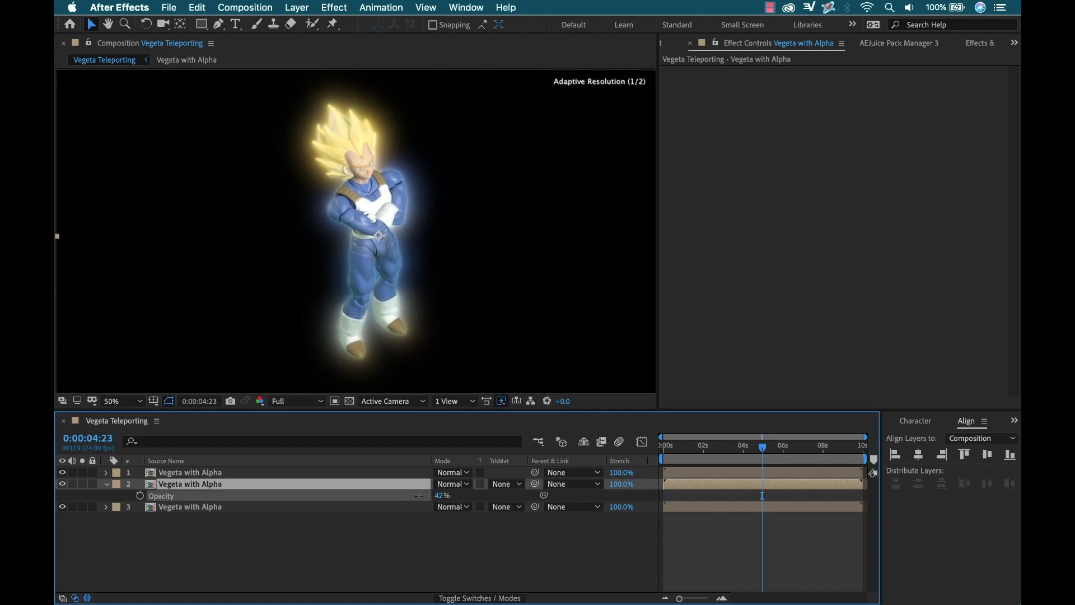
pyautogui.scroll(2, 377, 144)
pyautogui.press('super+Up')
pyautogui.press('t')
pyautogui.moveTo(423, 485); pyautogui.dragTo(466, 473)
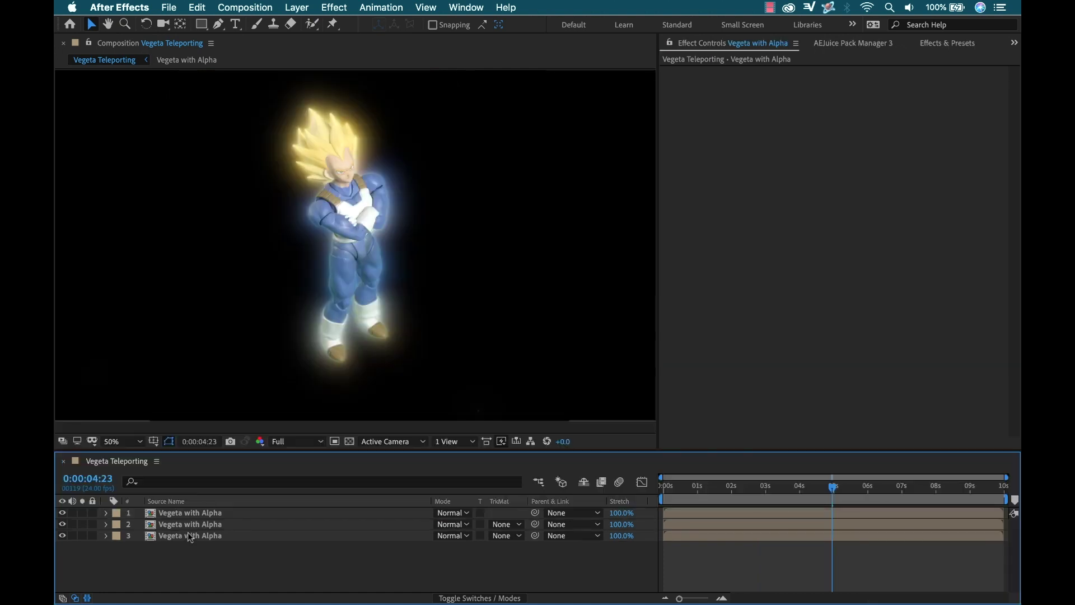
# Open AEJuice Pack Manager 3 from the Window menu and download Liquid Elements.
pyautogui.click(189, 537)
pyautogui.click(197, 561)
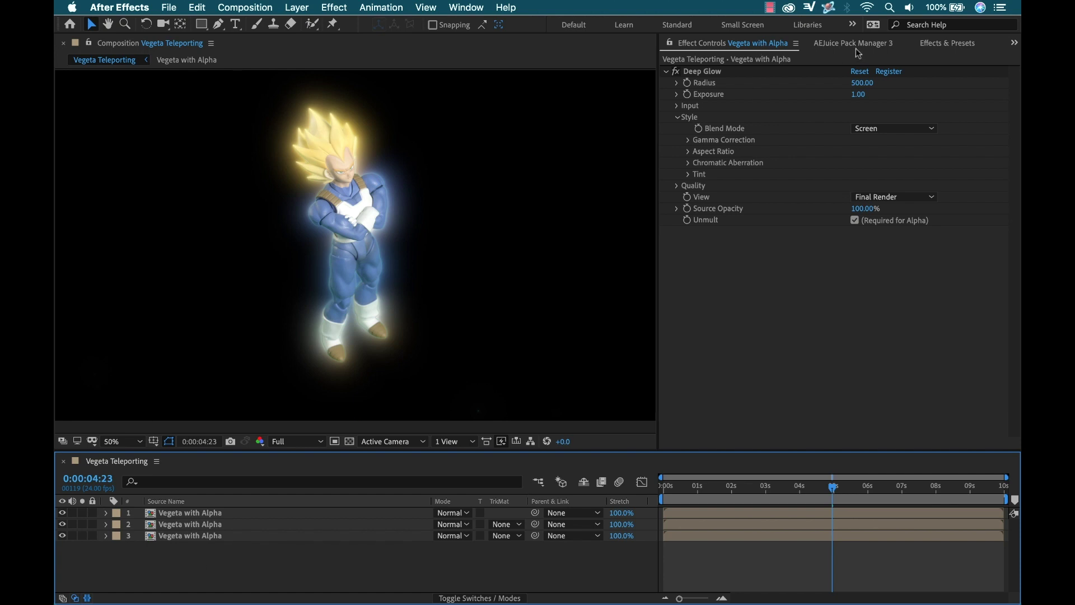
pyautogui.press('super+0')
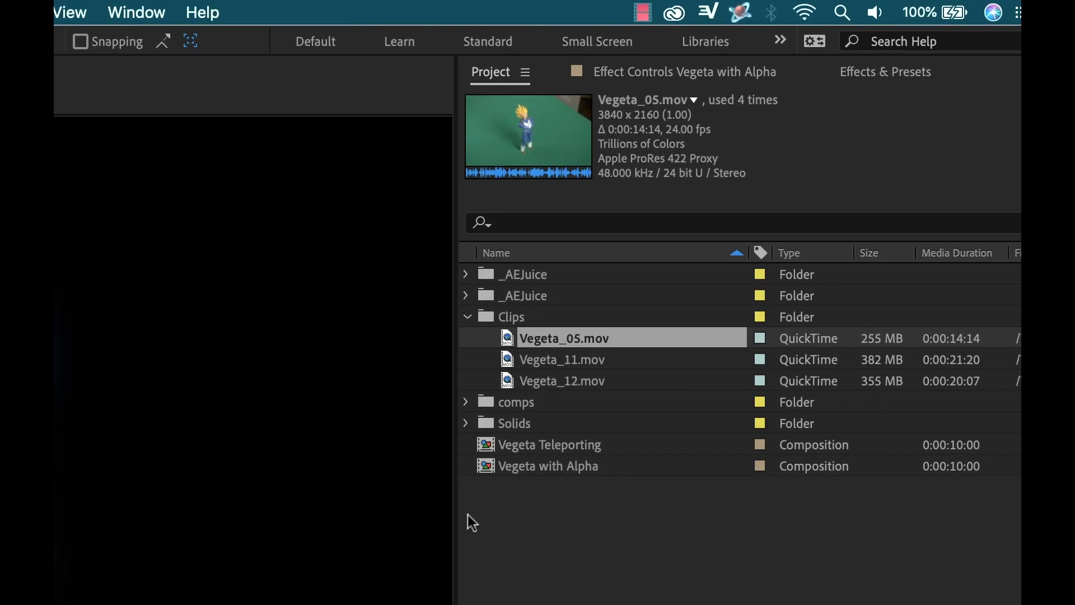
pyautogui.click(138, 16)
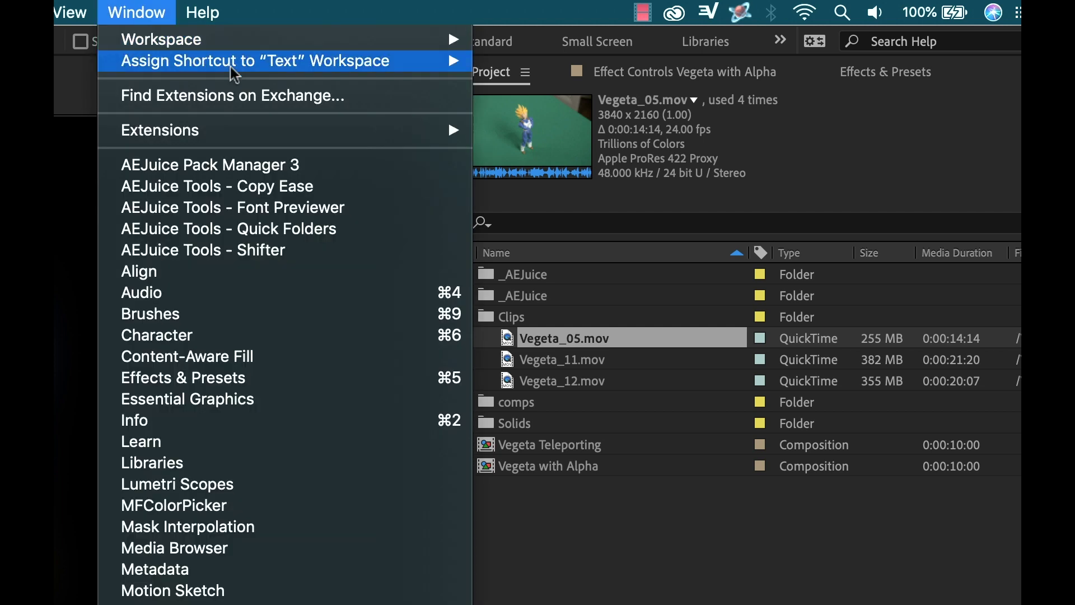
pyautogui.click(377, 167)
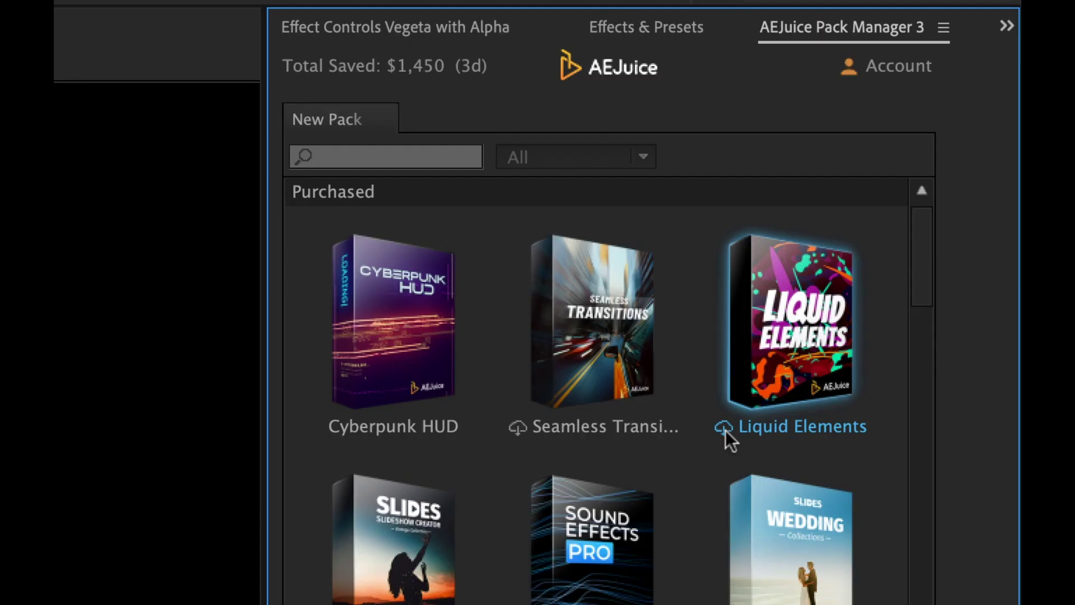
pyautogui.click(779, 373)
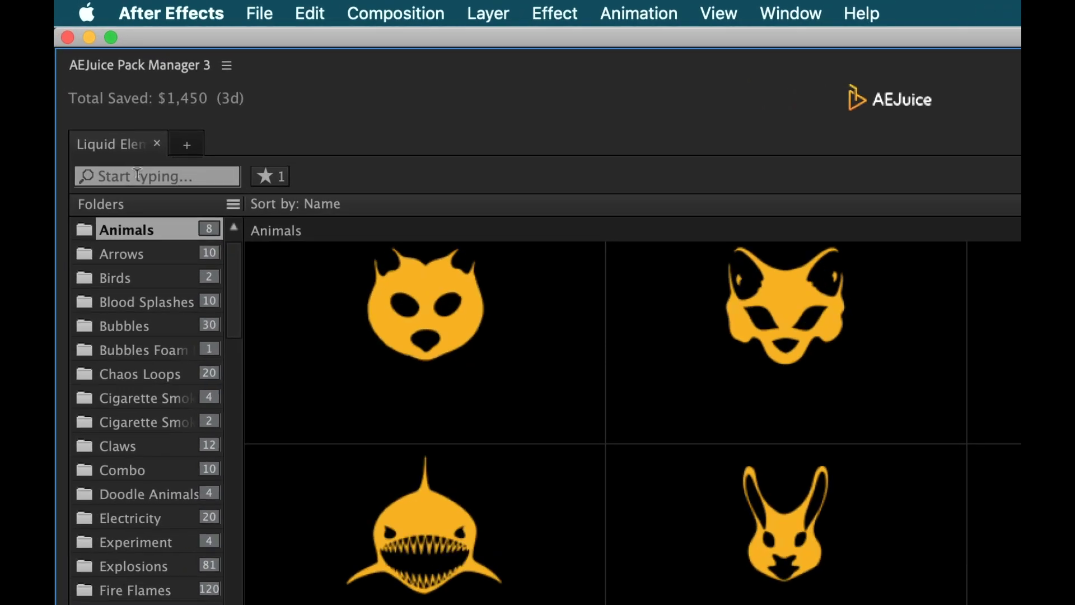
# Search the Liquid Elements library for 'teleportation'.
pyautogui.click(99, 98)
pyautogui.write('teleport')
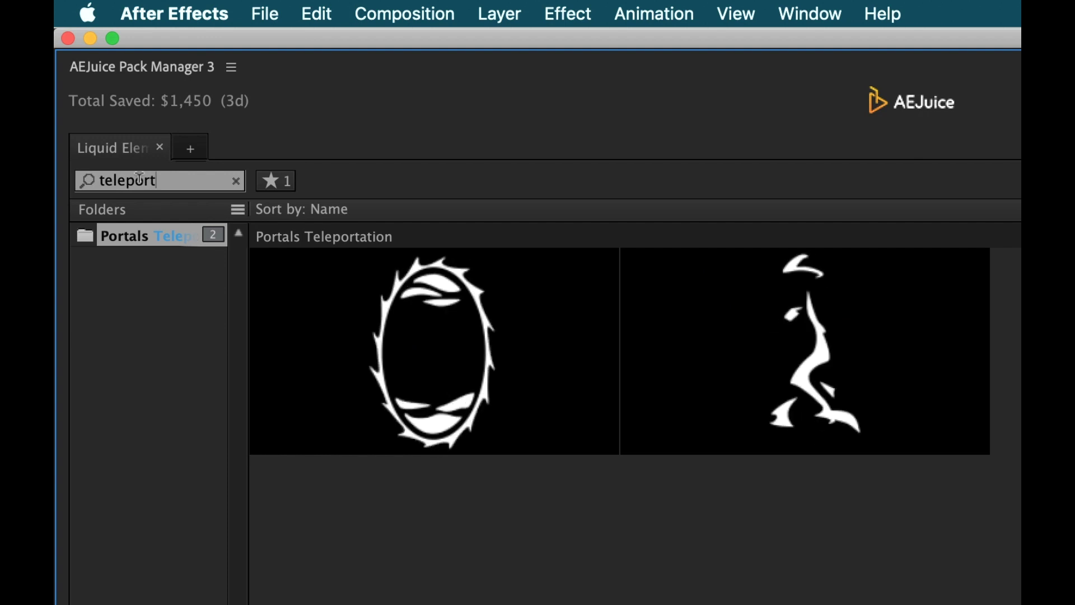
pyautogui.write('ation')
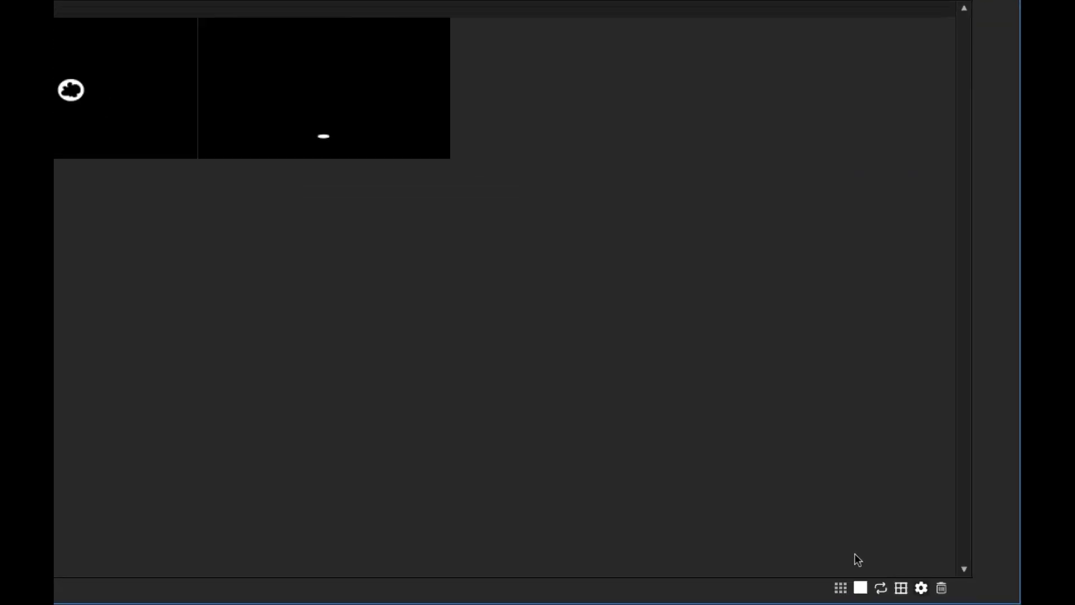
# Set the Liquid Elements main colour to yellow FAEF3C.
pyautogui.click(860, 587)
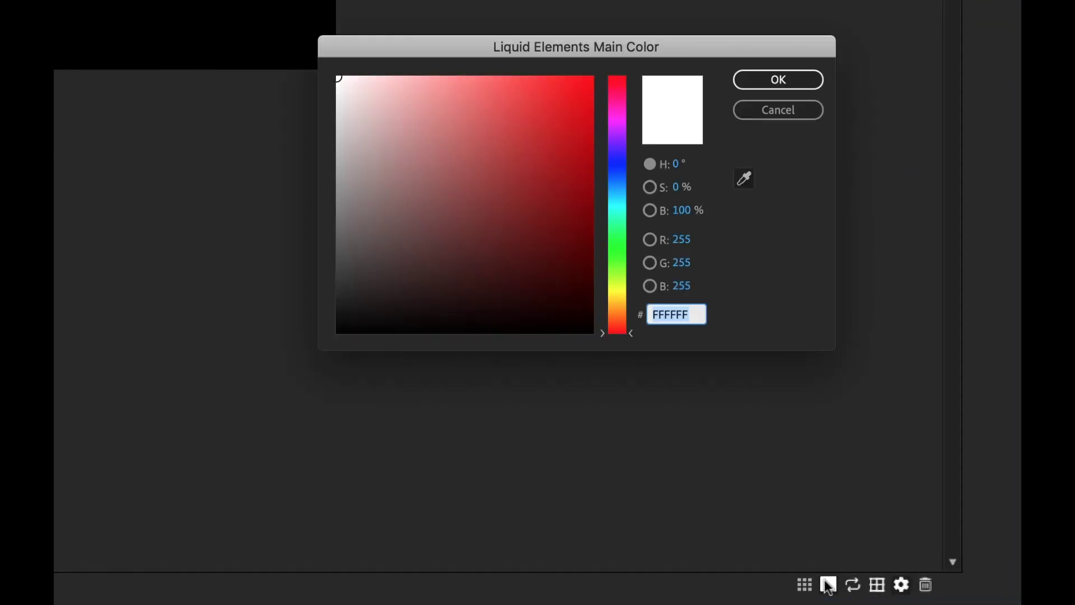
pyautogui.write('FAEF3C')
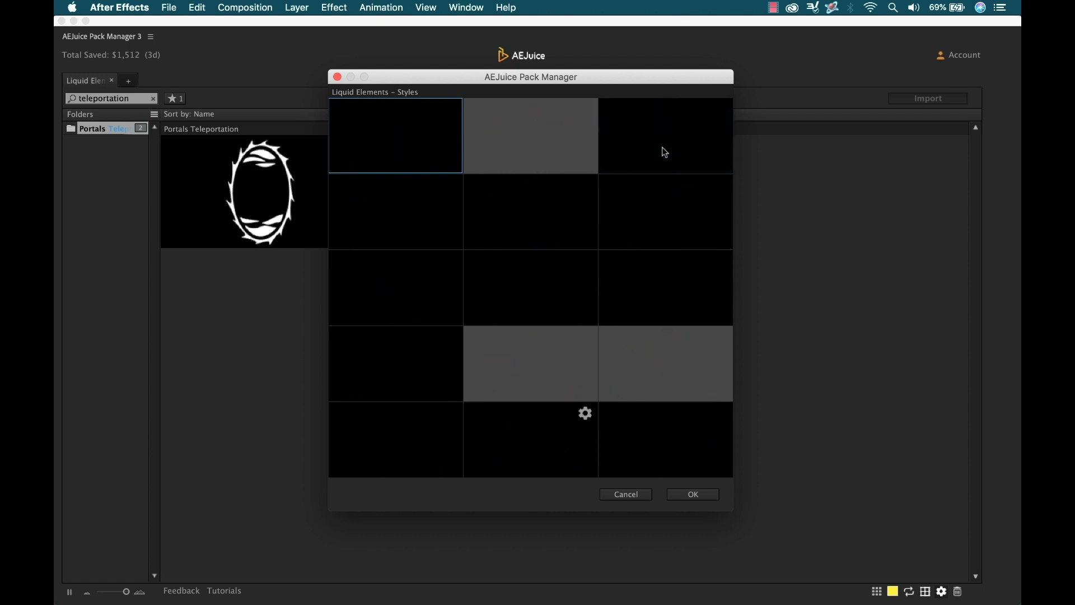
# Pick the top-right style and add Portal Teleportation 02_2 to the comp timeline.
pyautogui.click(670, 144)
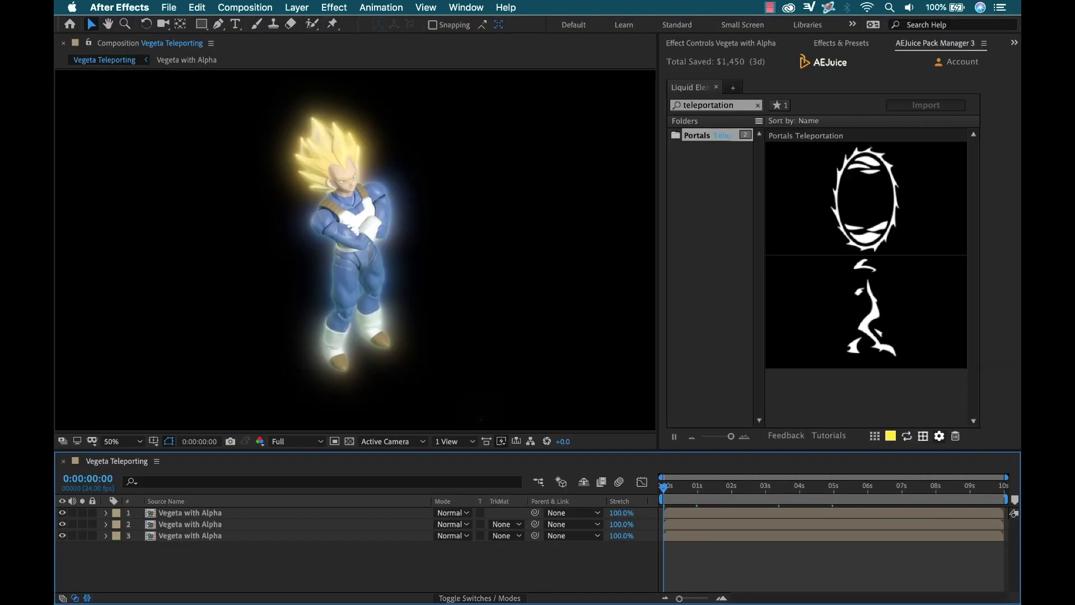
pyautogui.click(866, 311)
pyautogui.moveTo(866, 311)
pyautogui.mouseDown()
pyautogui.moveTo(503, 289)
pyautogui.moveTo(451, 253)
pyautogui.moveTo(339, 555)
pyautogui.moveTo(473, 265)
pyautogui.moveTo(892, 317)
pyautogui.moveTo(875, 314)
pyautogui.mouseUp()
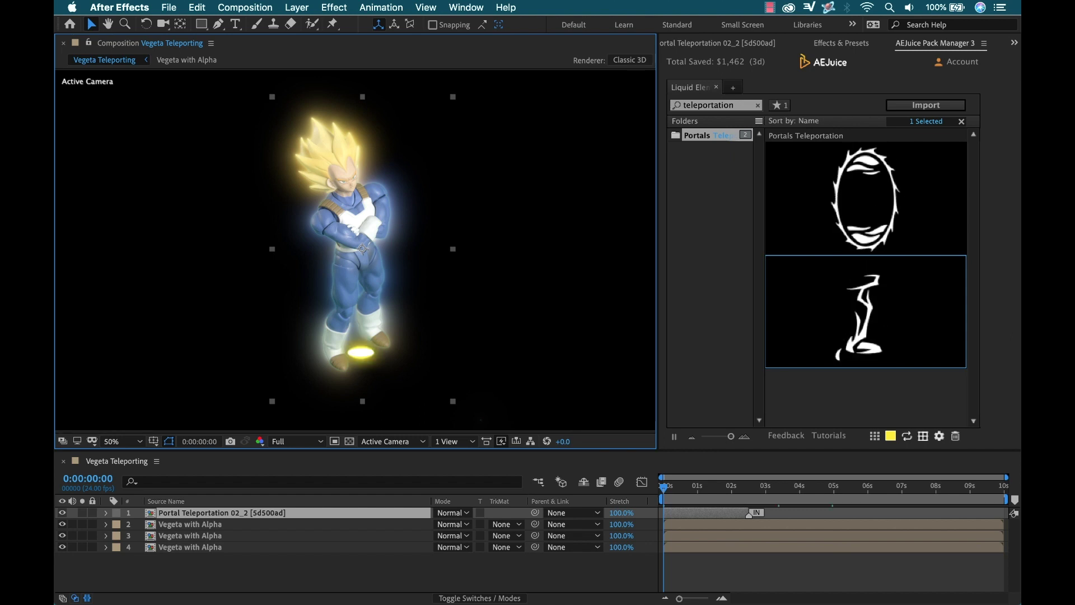
# Select the three Vegeta with Alpha layers and start pre-composing them.
pyautogui.click(185, 524)
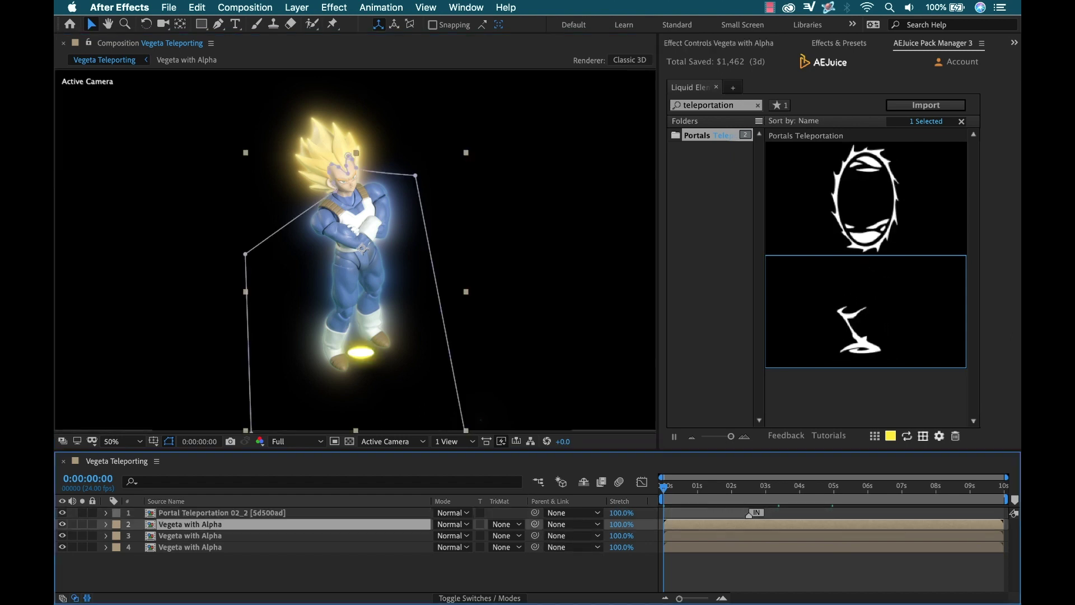
pyautogui.keyDown('shift'); pyautogui.click(185, 547); pyautogui.keyUp('shift')
pyautogui.rightClick(199, 538)
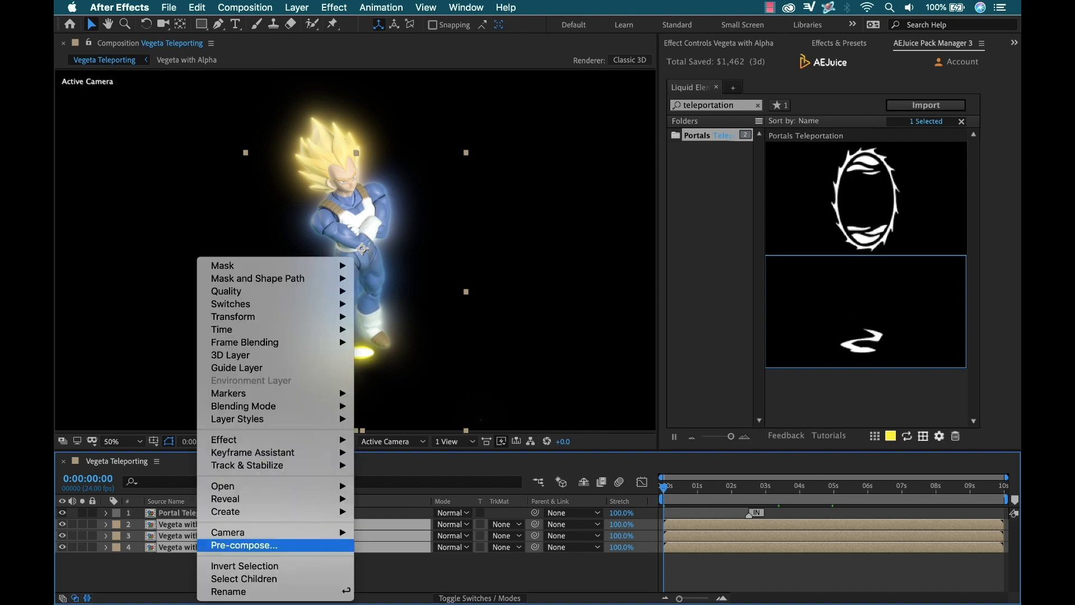
pyautogui.click(238, 545)
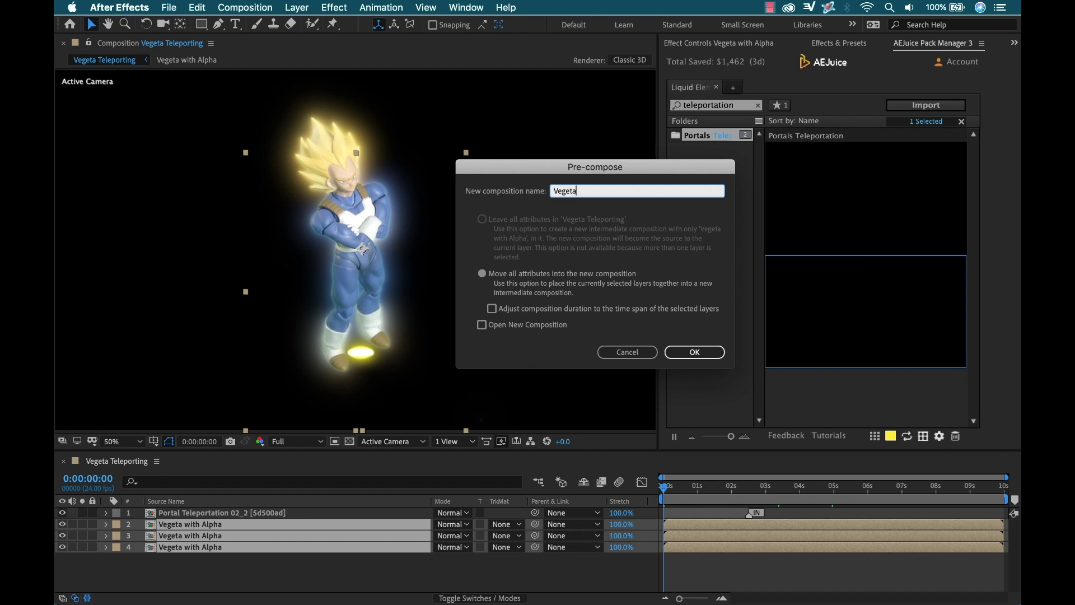
# Confirm the pre-comp named Vegeta and play the comp to preview the portal.
pyautogui.press('Return')
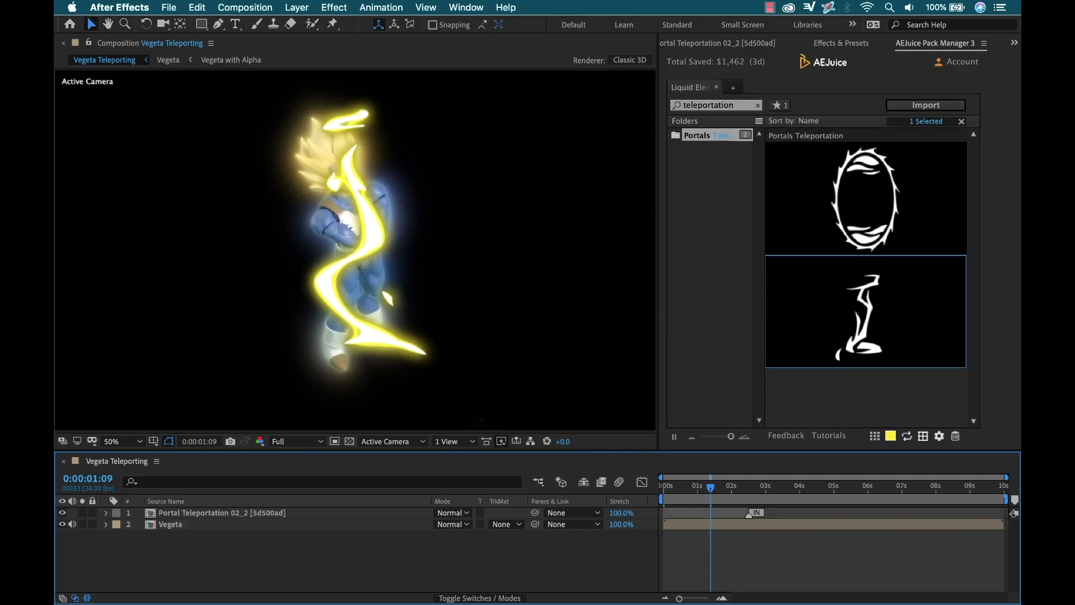
pyautogui.press('space')
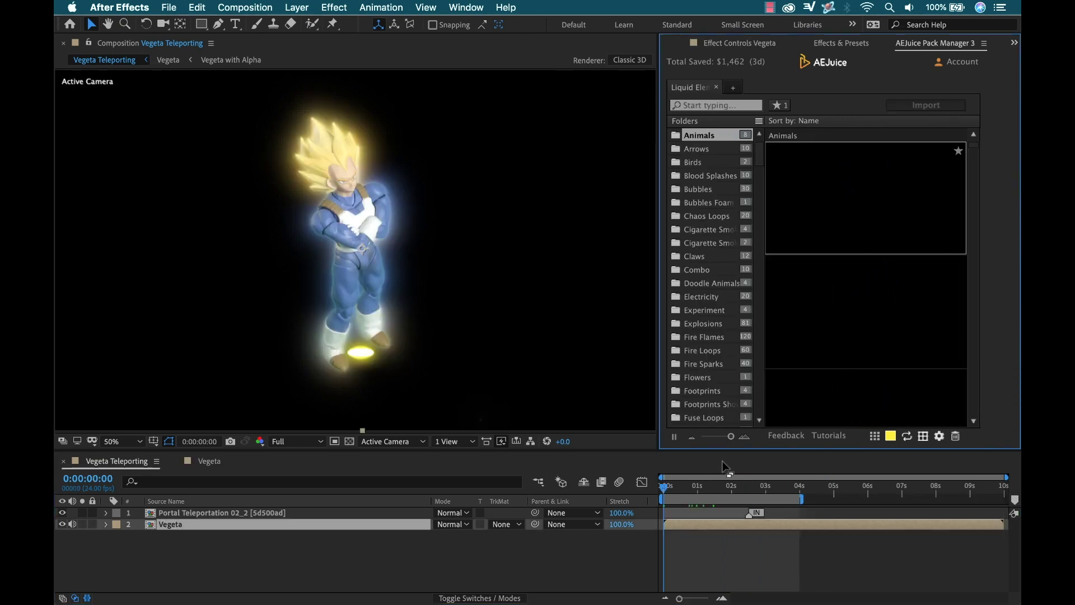
# Import the Explosion 12_1 element from the Explosions folder and review its frames.
pyautogui.click(702, 323)
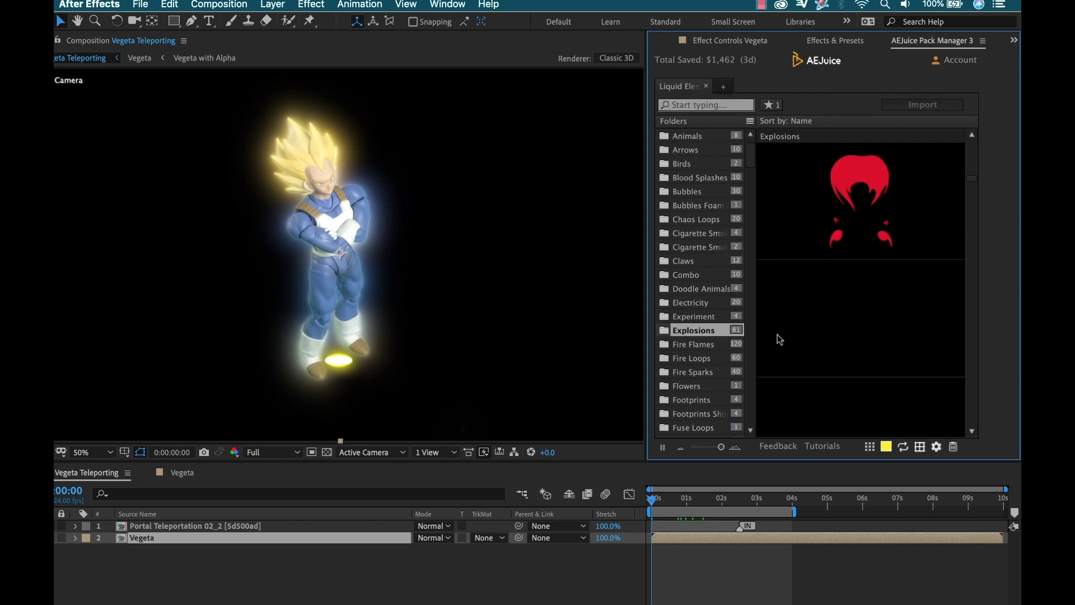
pyautogui.press('Up')
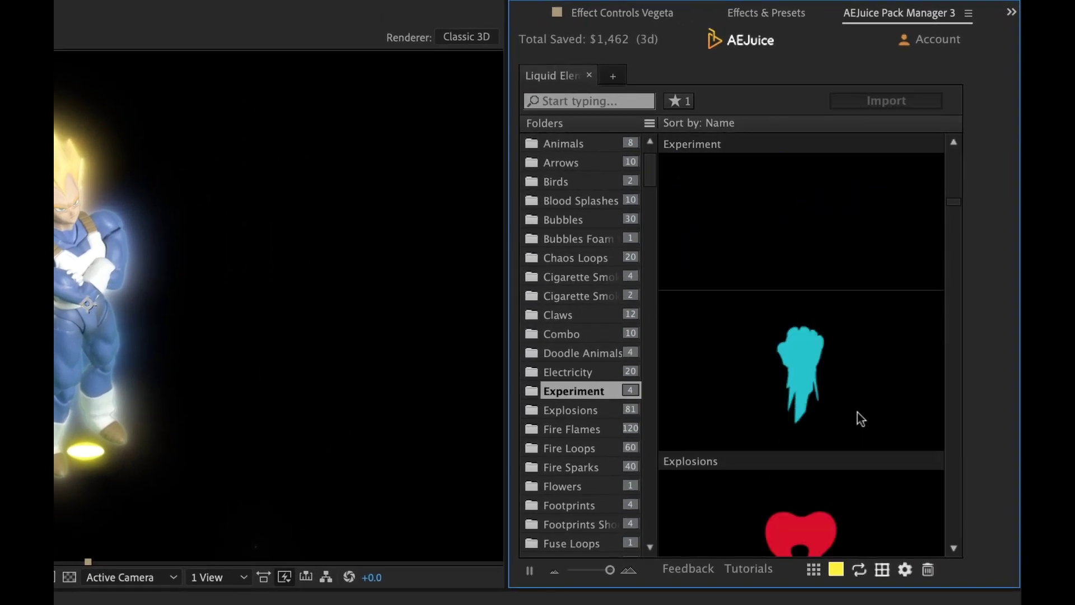
pyautogui.press('Down')
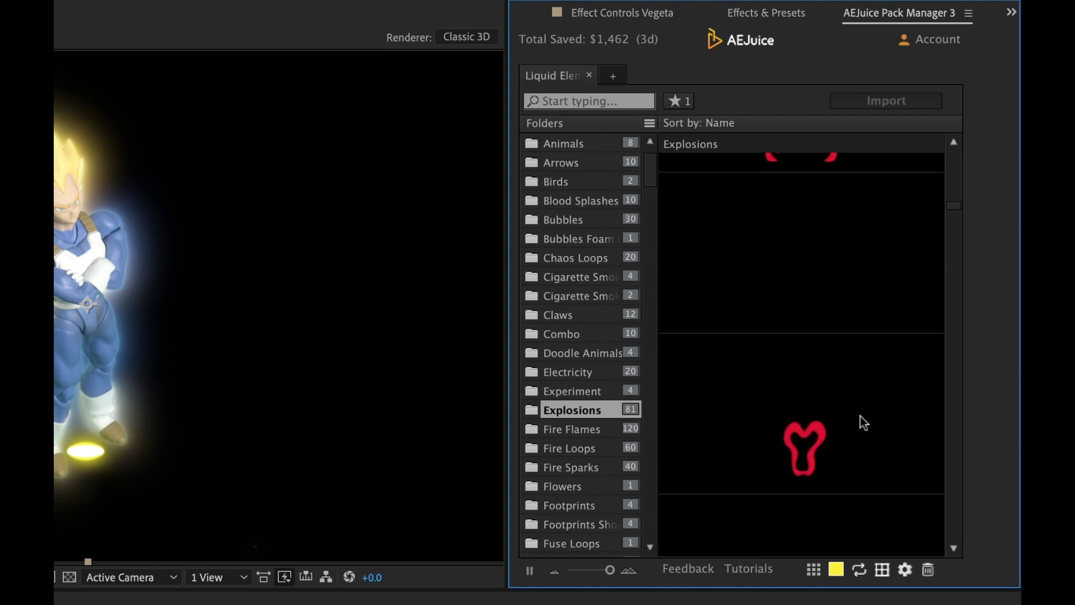
pyautogui.click(844, 251)
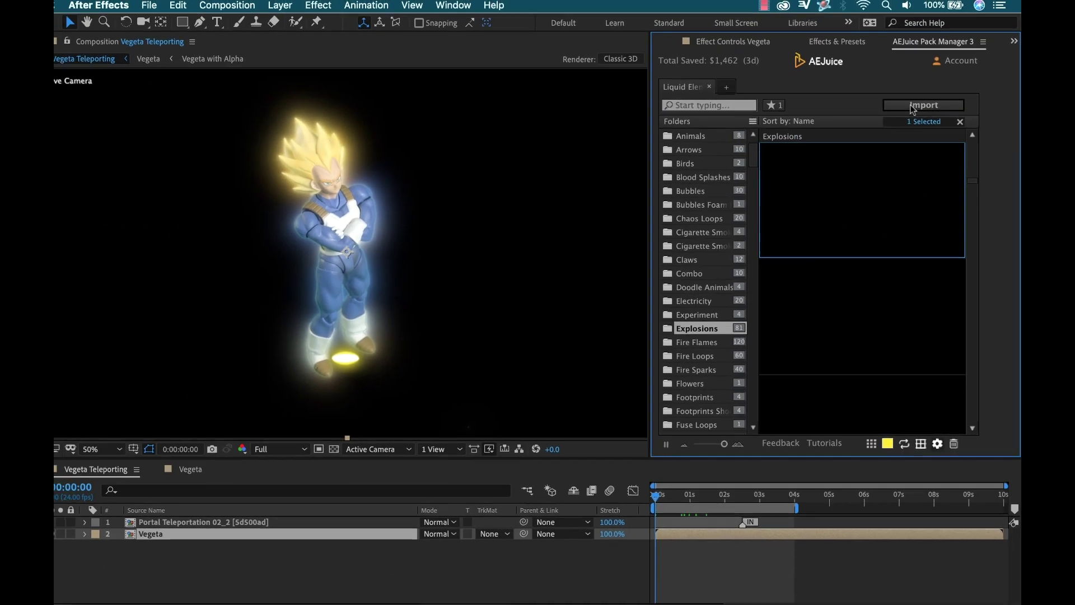
pyautogui.click(913, 106)
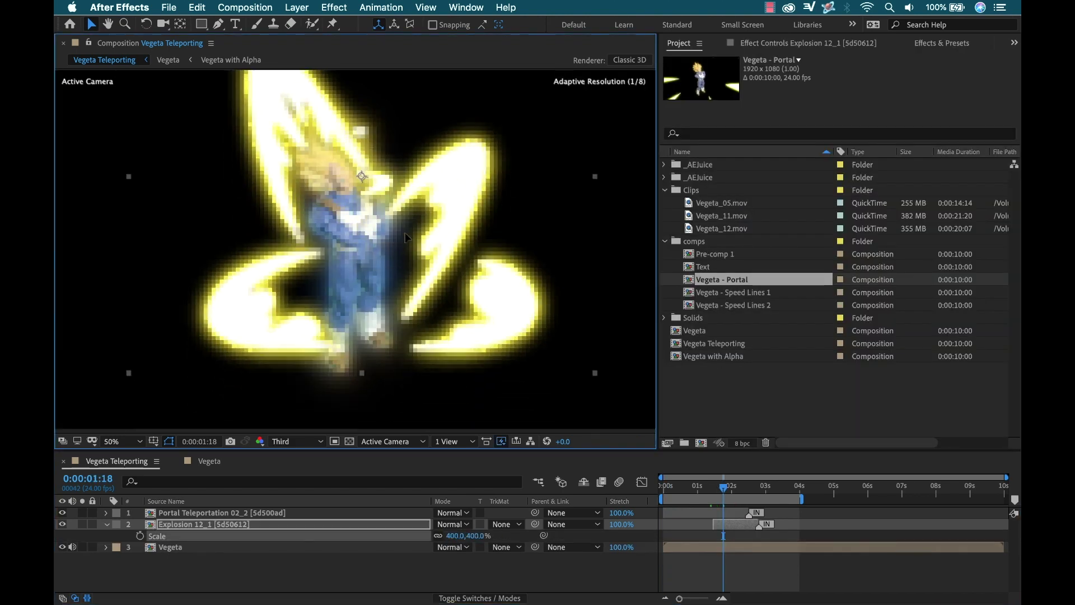
pyautogui.moveTo(718, 484); pyautogui.dragTo(718, 485)
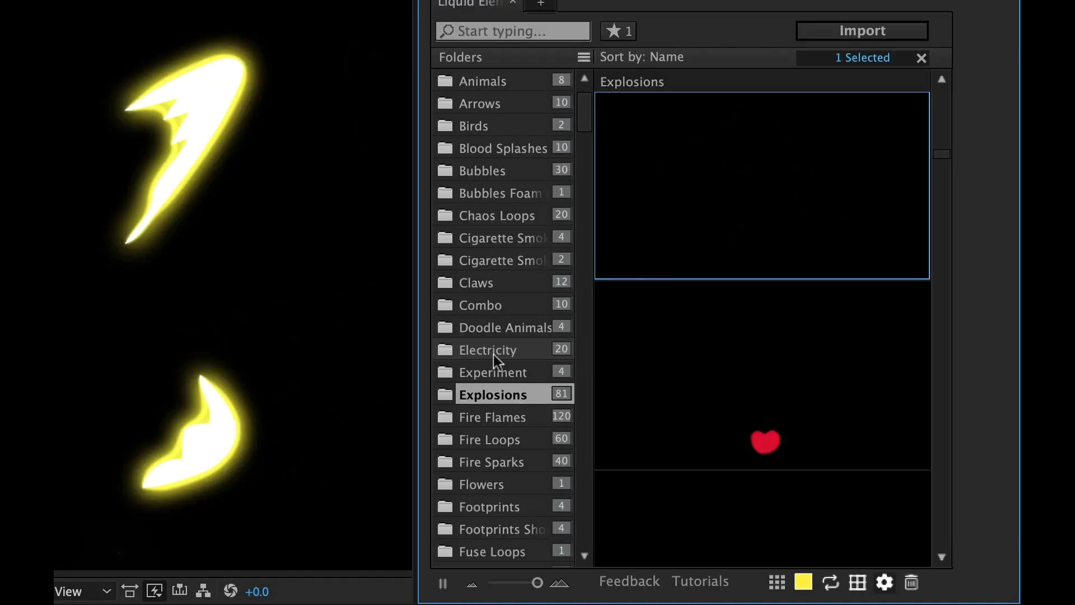
# Show the Electricity elements and set the main swatch colour to blue 5654F5.
pyautogui.click(493, 355)
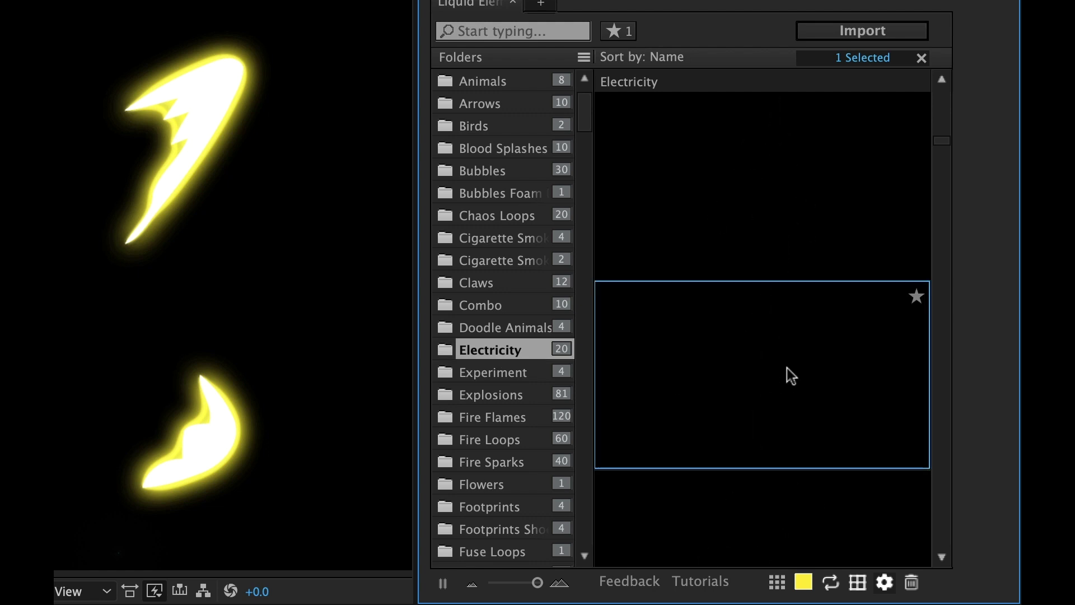
pyautogui.click(804, 582)
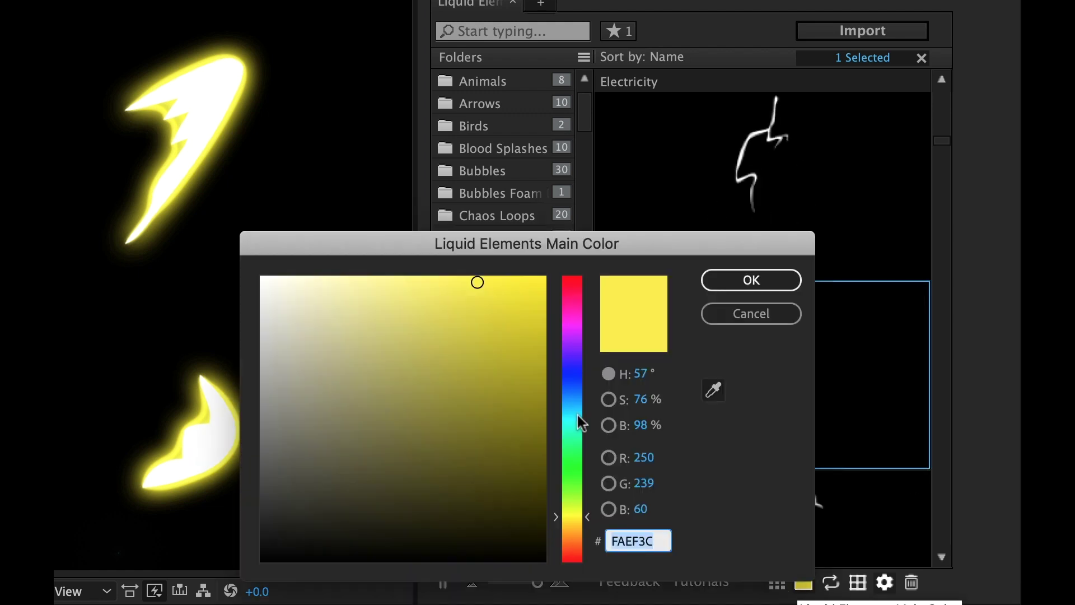
pyautogui.moveTo(572, 516); pyautogui.dragTo(572, 381)
pyautogui.click(502, 295)
pyautogui.moveTo(502, 295); pyautogui.dragTo(451, 288)
pyautogui.click(751, 280)
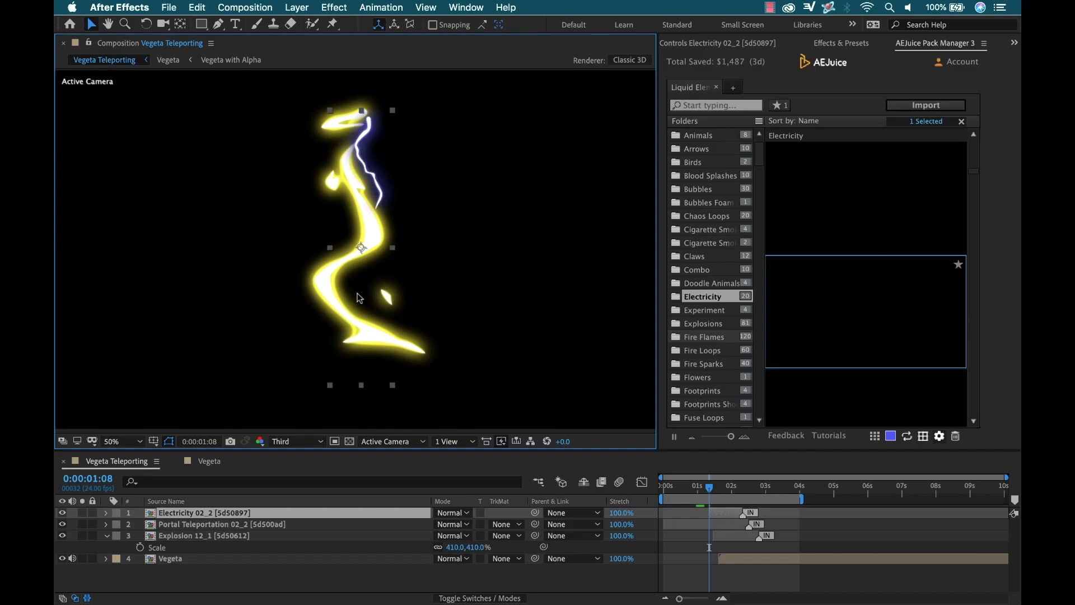
# Step and scrub the timeline to check the lightning striking through the portal onto Vegeta.
pyautogui.press(',')
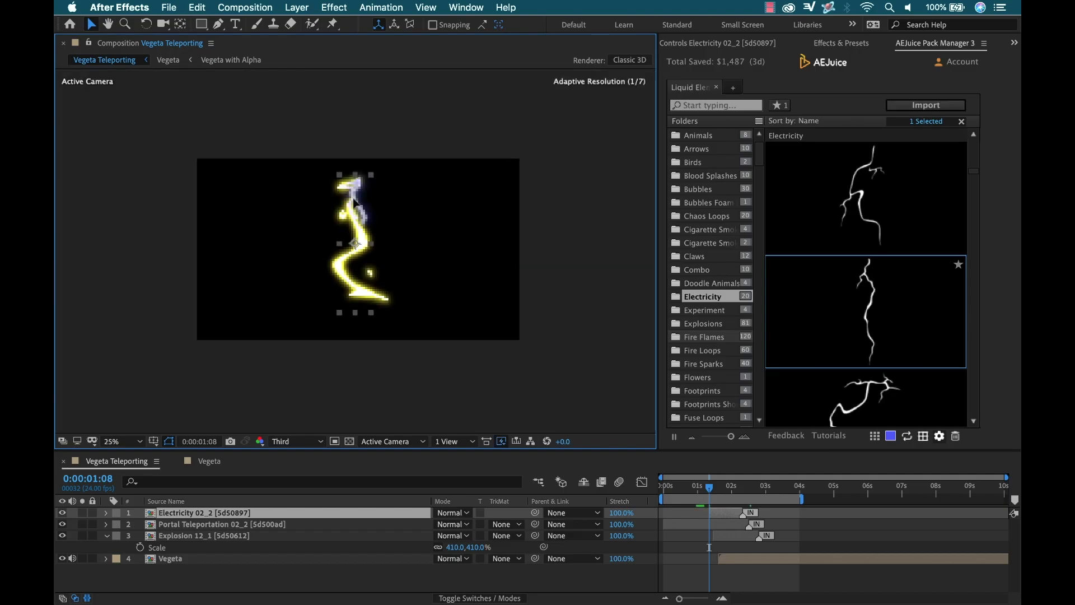
pyautogui.press('pagedown')
pyautogui.press('pagedown')
pyautogui.press('.')
pyautogui.press('pagedown')
pyautogui.press('pagedown')
pyautogui.press('pagedown')
pyautogui.press('pagedown')
pyautogui.press('pagedown')
pyautogui.press('pagedown')
pyautogui.press('pagedown')
pyautogui.press('pagedown')
pyautogui.press('pagedown')
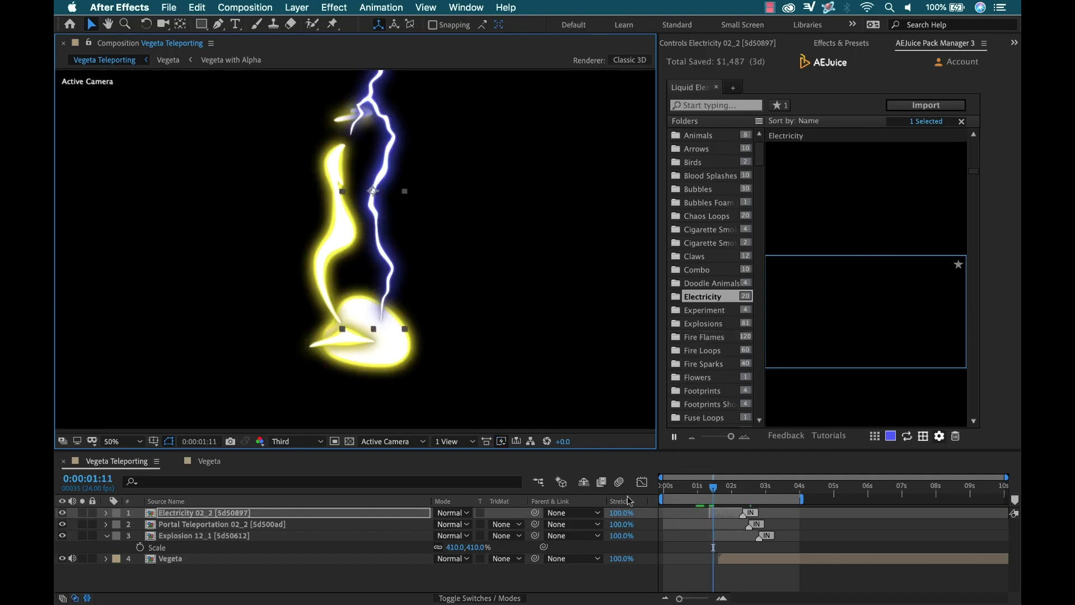
pyautogui.scroll(4, 733, 515)
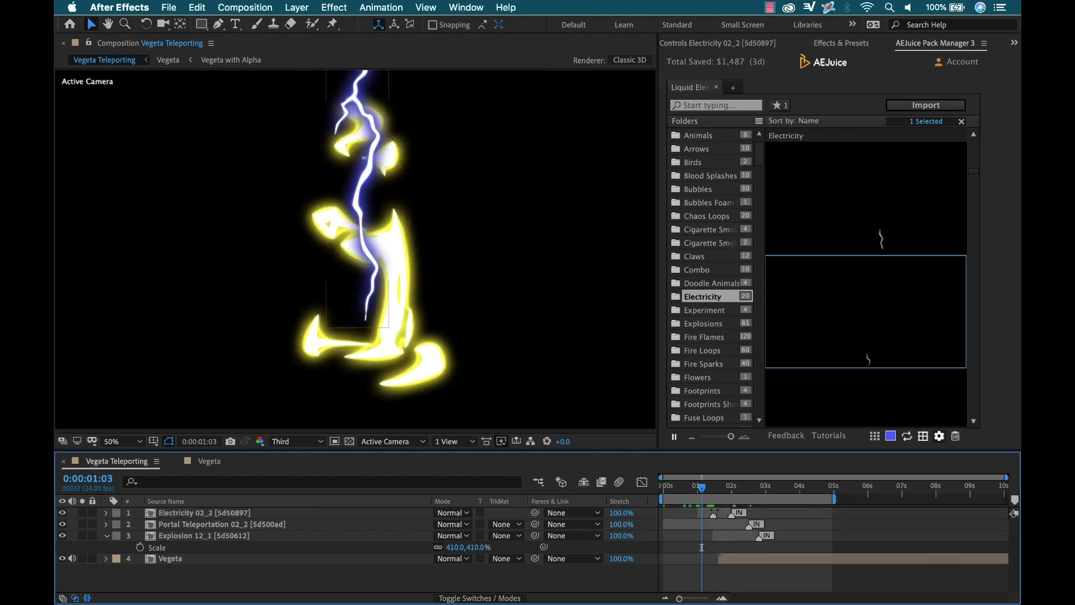
pyautogui.scroll(4, 733, 515)
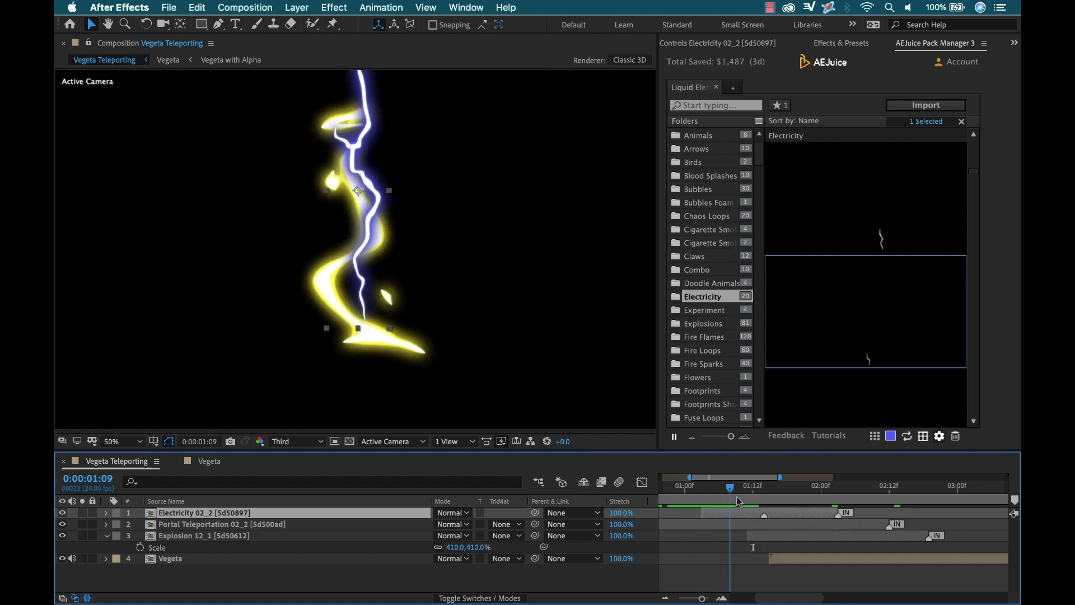
pyautogui.scroll(-4, 784, 513)
pyautogui.scroll(-2, 793, 513)
pyautogui.press(',')
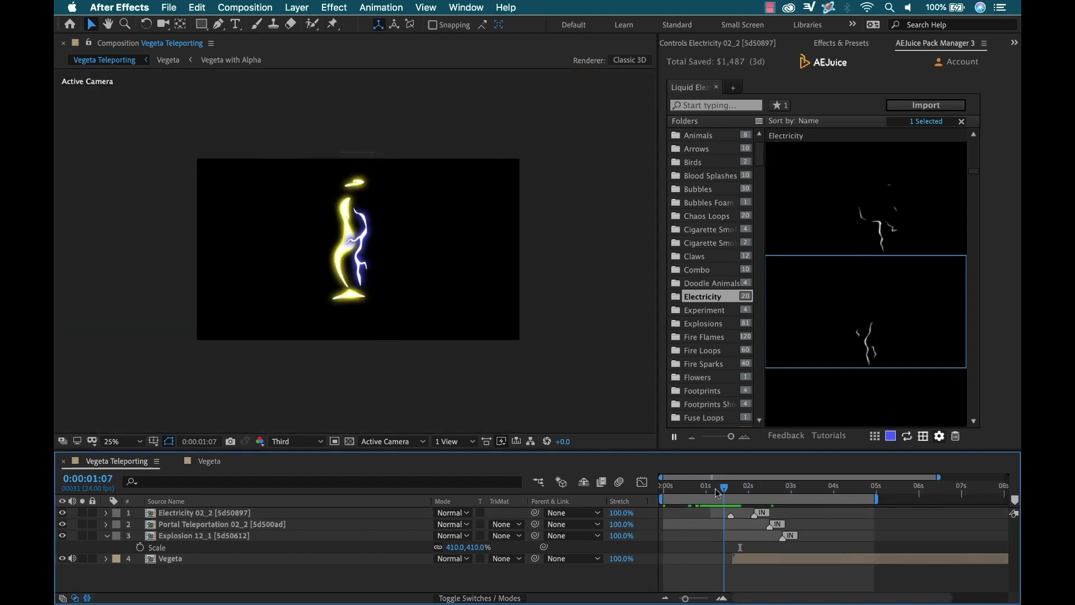
pyautogui.click(735, 488)
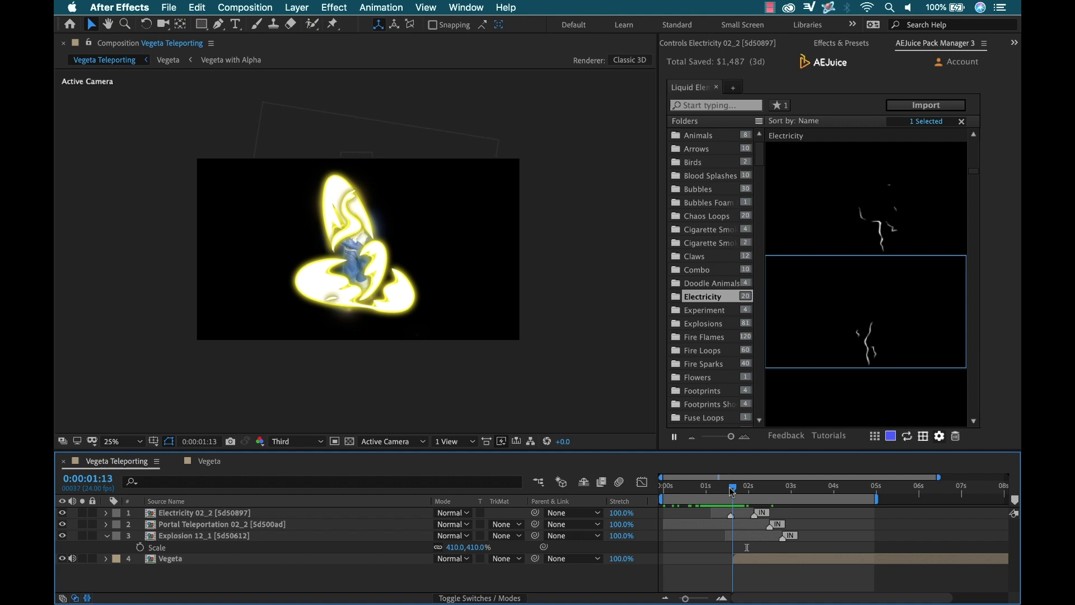
pyautogui.moveTo(737, 492); pyautogui.dragTo(747, 492)
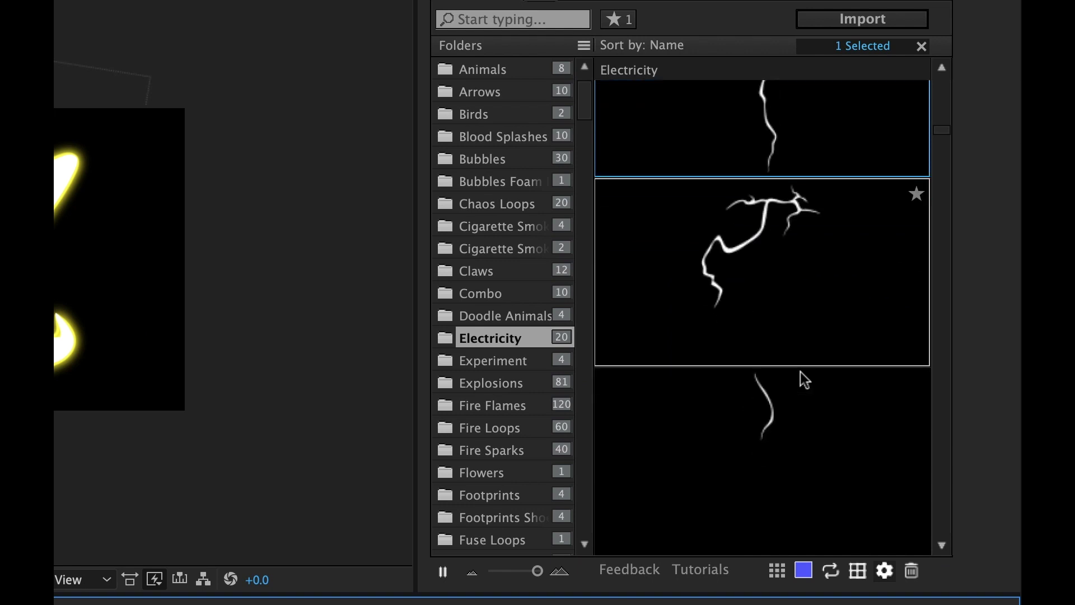
# Drop the Electricity 04_4 clip into the comp over Vegeta and confirm its 75% scale.
pyautogui.moveTo(802, 374); pyautogui.dragTo(735, 354)
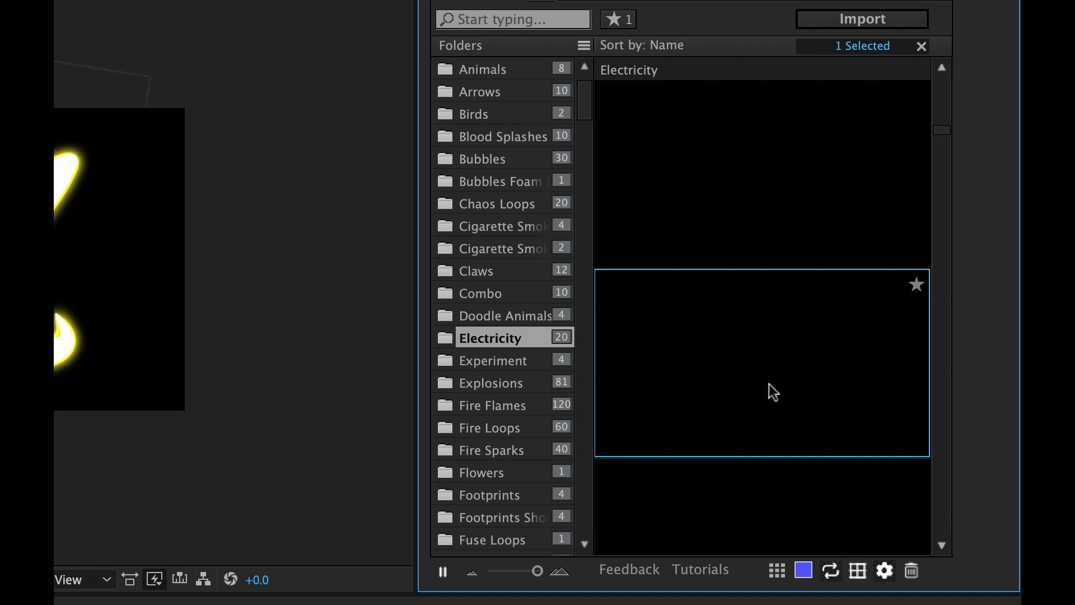
pyautogui.moveTo(773, 379); pyautogui.dragTo(0, 188)
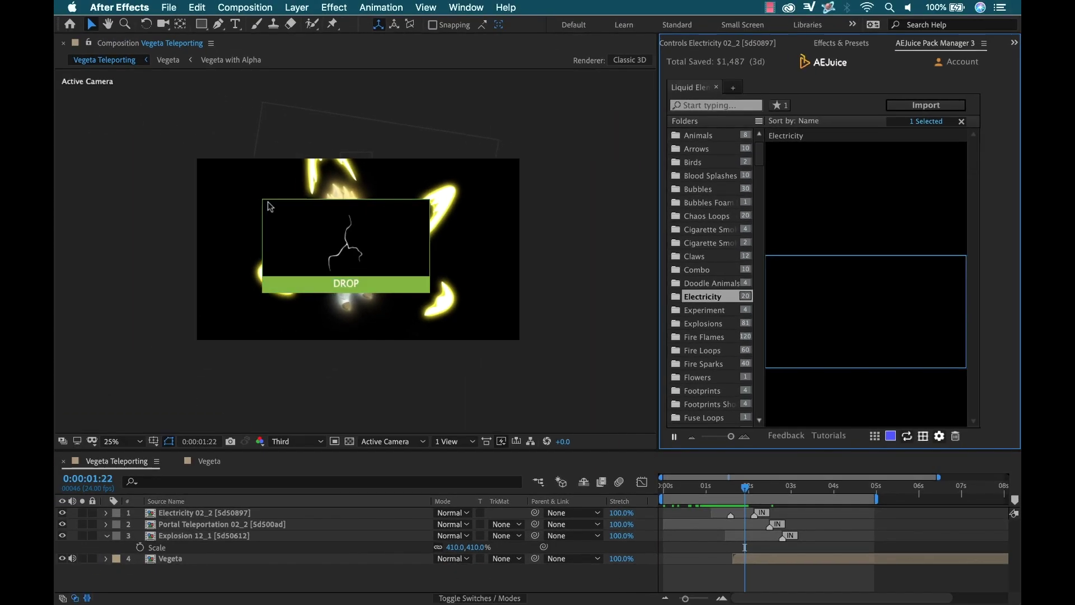
pyautogui.moveTo(268, 205); pyautogui.dragTo(270, 207)
pyautogui.scroll(2, 328, 277)
pyautogui.press('w')
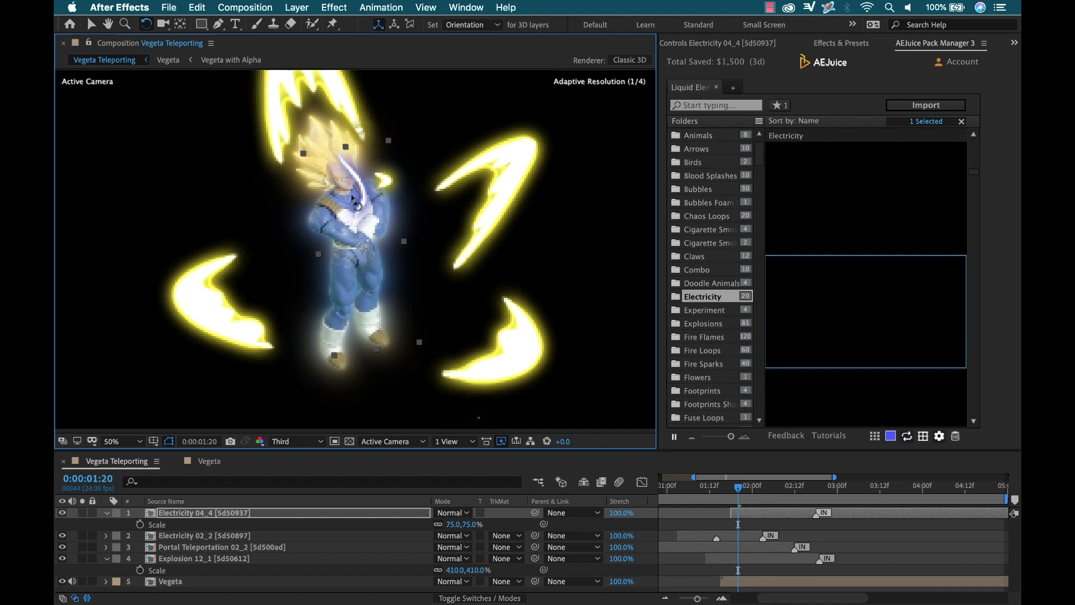
pyautogui.press('v')
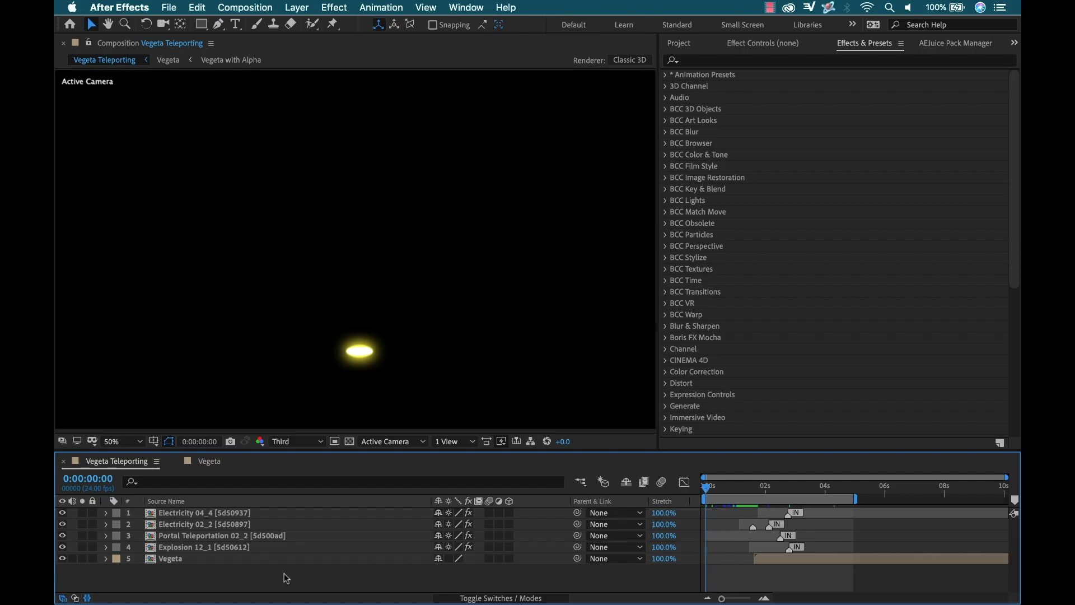
# Add a new Null Object layer to the timeline.
pyautogui.rightClick(285, 577)
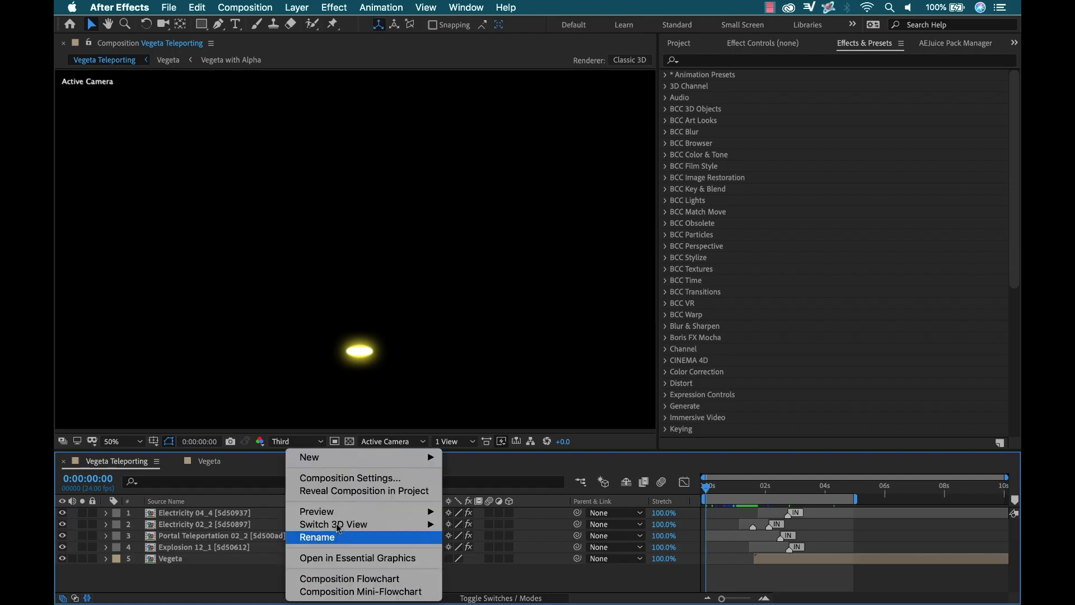
pyautogui.moveTo(355, 458)
pyautogui.click(495, 525)
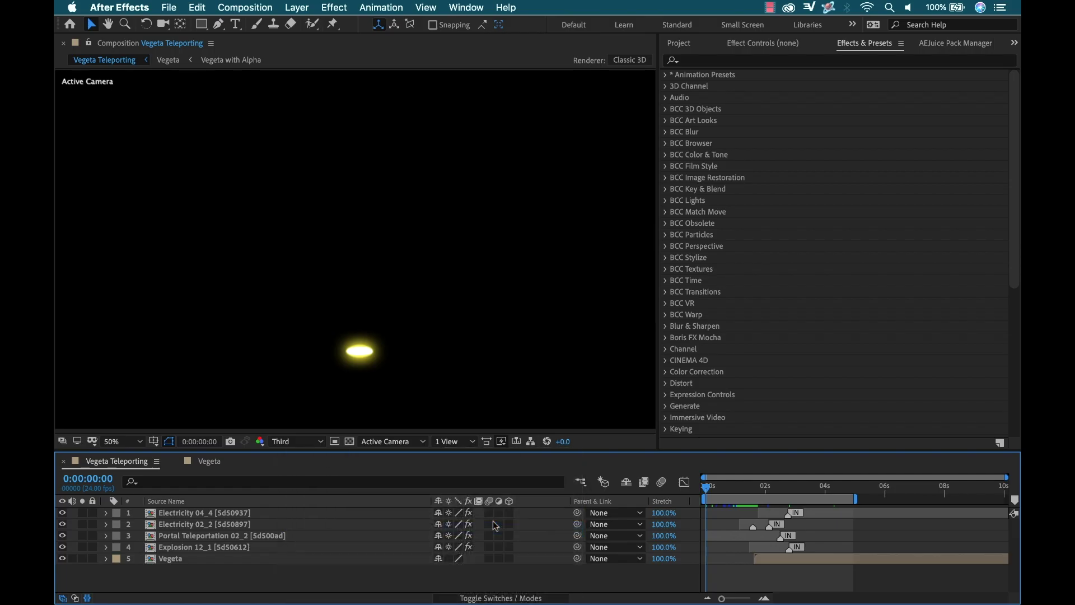
# Apply the HandyCam effect to Null 4 and run its Setup.
pyautogui.click(717, 60)
pyautogui.write('handycam')
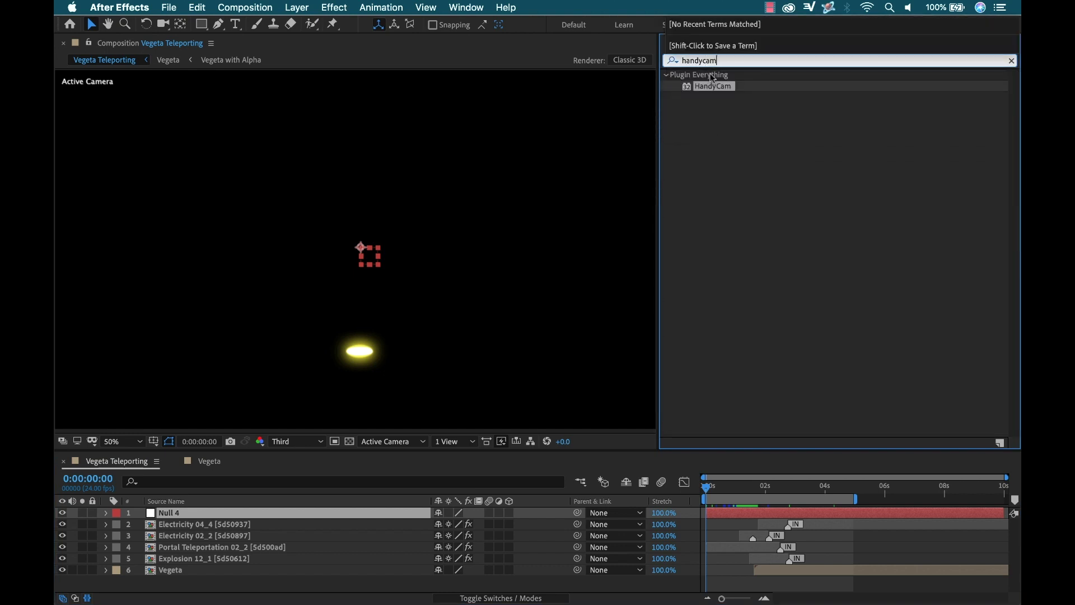
pyautogui.click(721, 89)
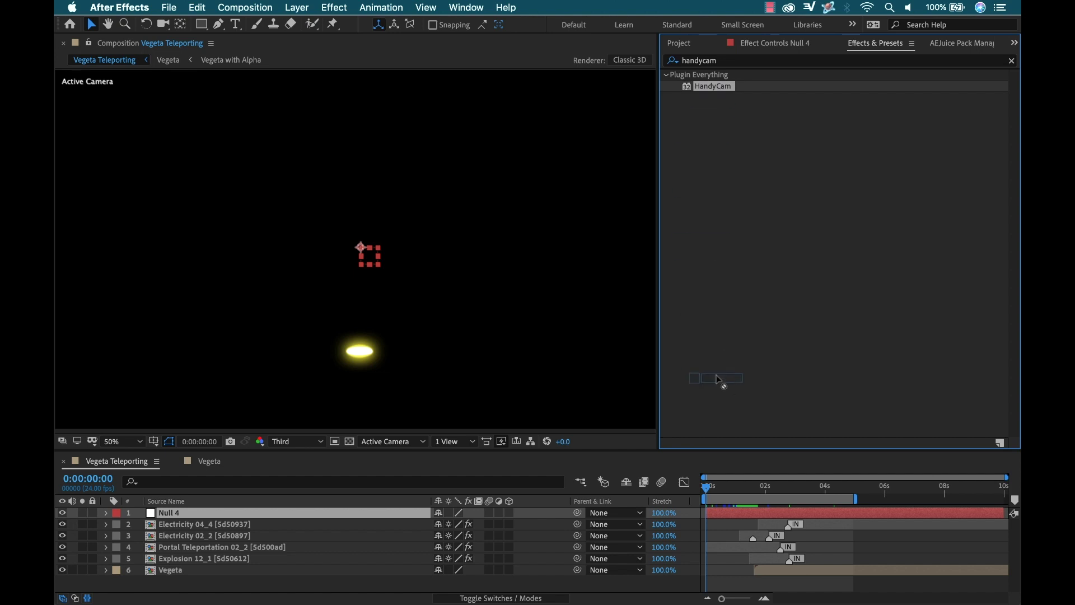
pyautogui.moveTo(204, 518); pyautogui.dragTo(205, 519)
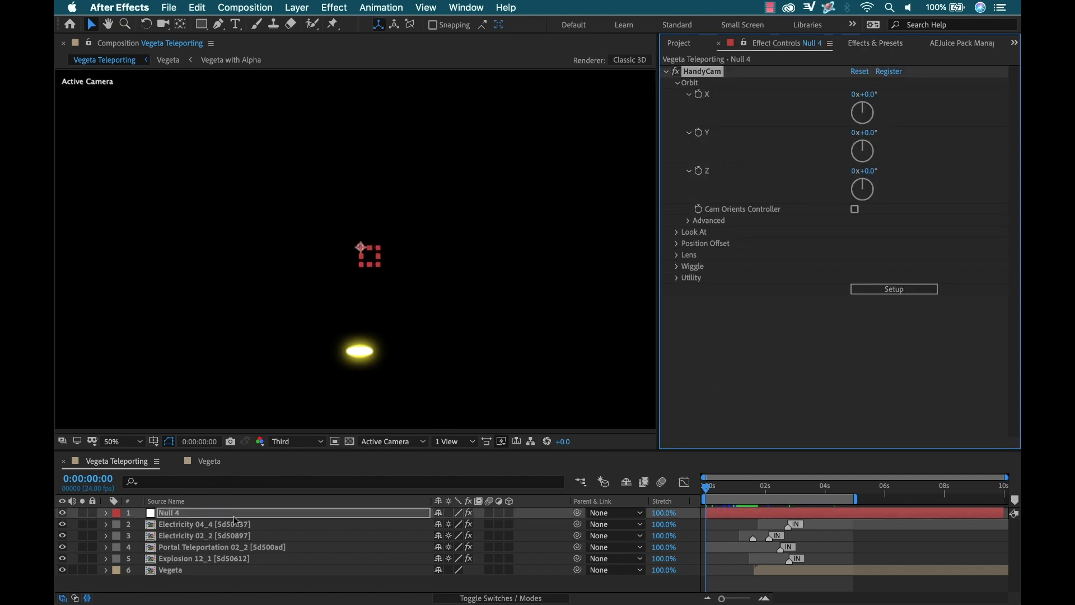
pyautogui.click(889, 288)
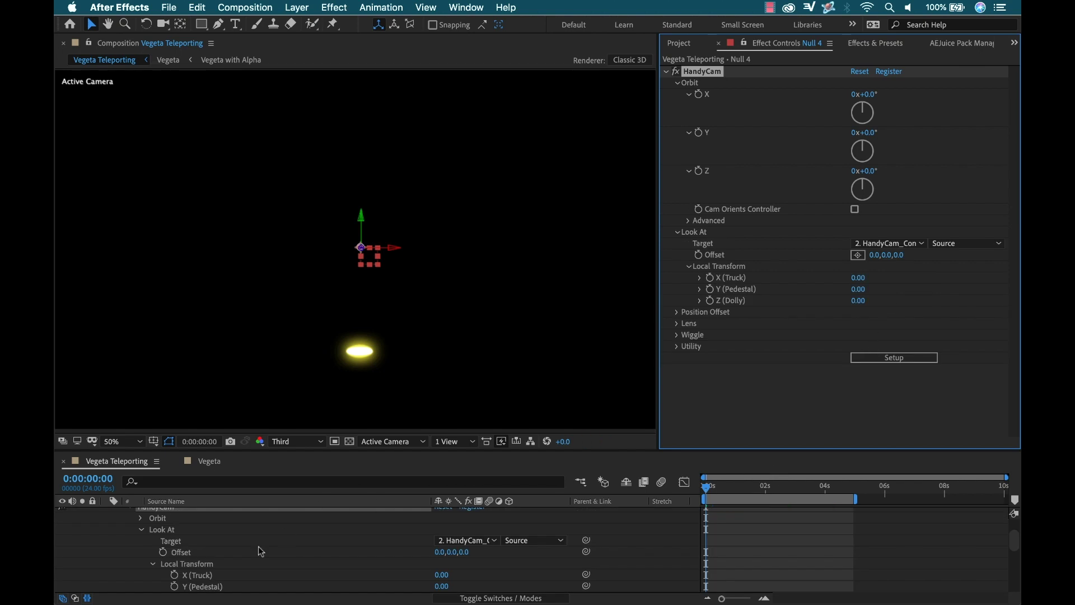
pyautogui.scroll(8, 745, 583)
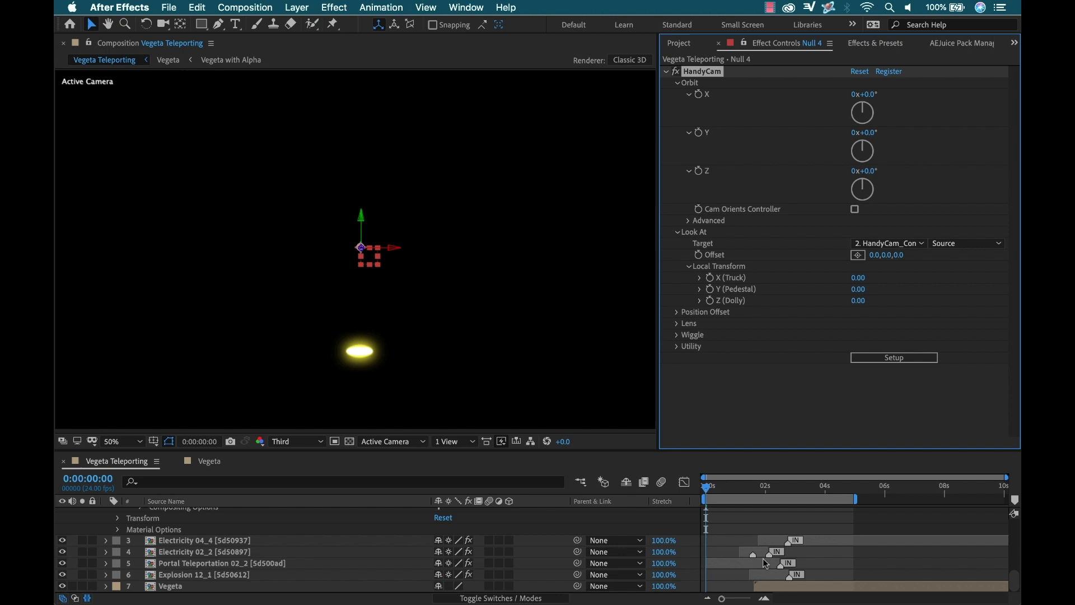
# At frame 0:00:01:11, keyframe HandyCam's Wiggle Amplitude Handheld at 100.
pyautogui.click(754, 527)
pyautogui.press('e')
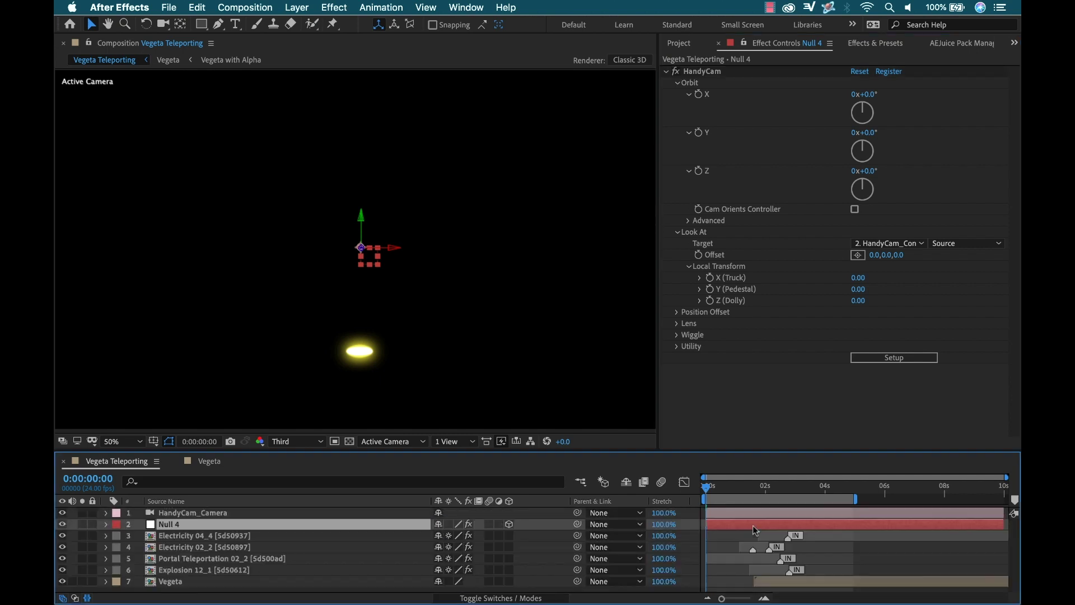
pyautogui.moveTo(726, 491); pyautogui.dragTo(753, 490)
pyautogui.press('pageup')
pyautogui.press('pageup')
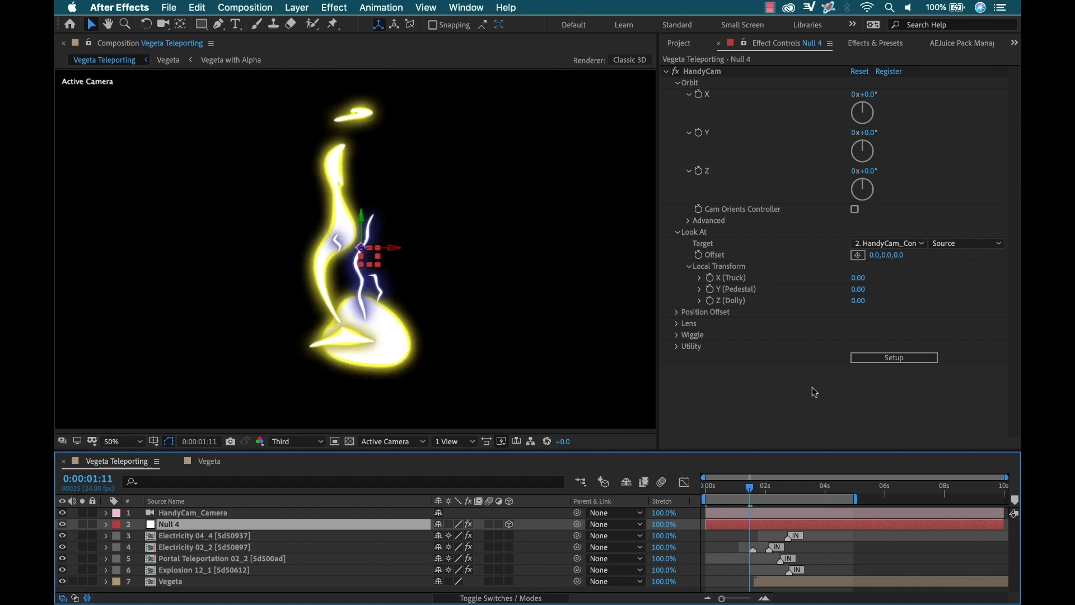
pyautogui.click(677, 335)
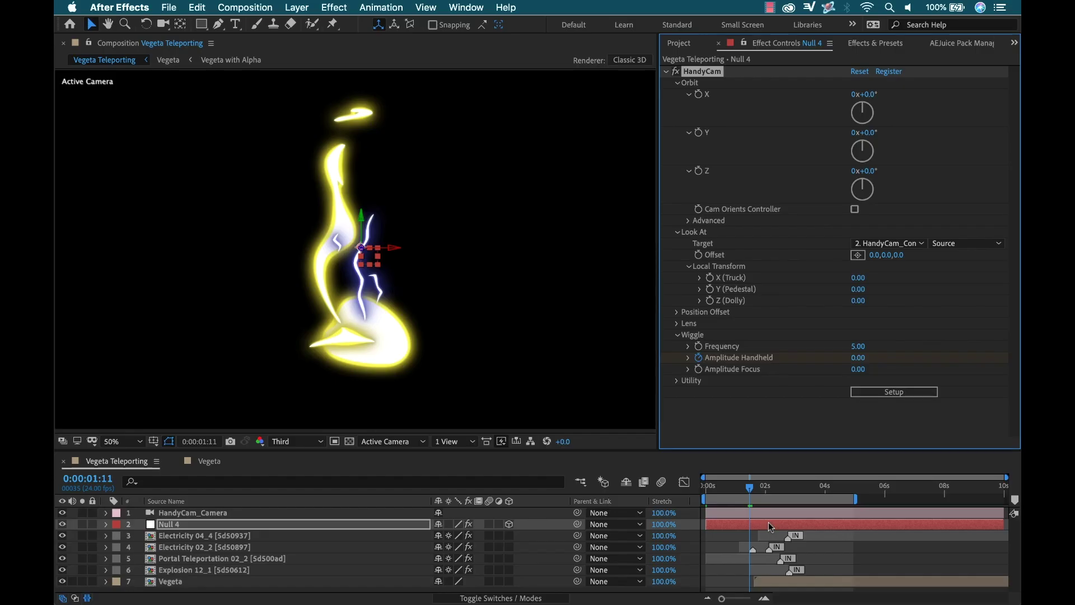
pyautogui.click(590, 454)
pyautogui.click(803, 454)
pyautogui.write('100')
pyautogui.press('Return')
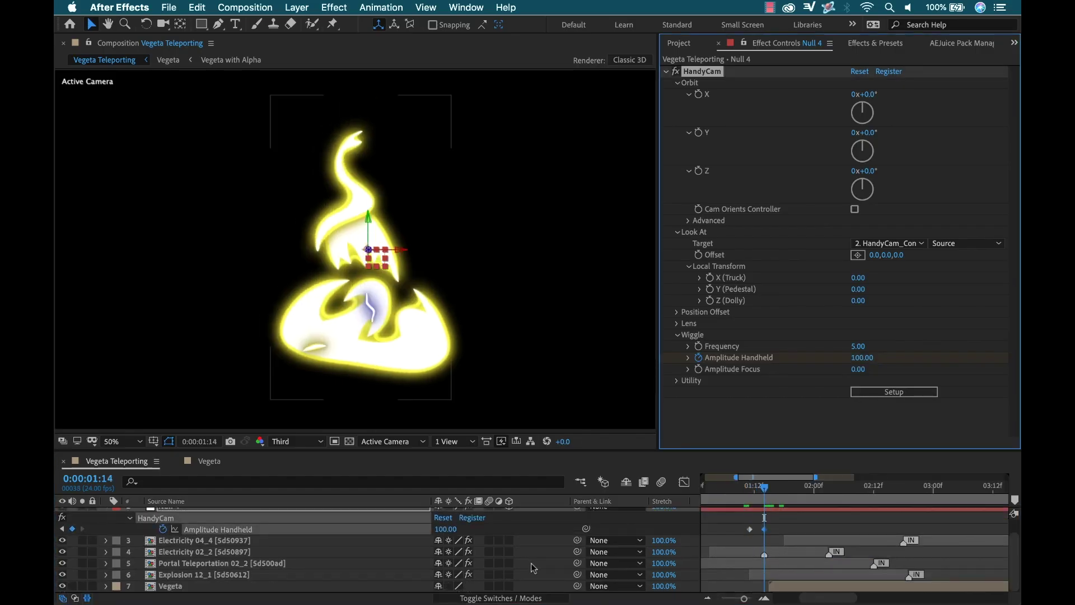
# Turn on motion blur for the composition.
pyautogui.moveTo(530, 452); pyautogui.dragTo(531, 407)
pyautogui.press('pagedown')
pyautogui.press('pagedown')
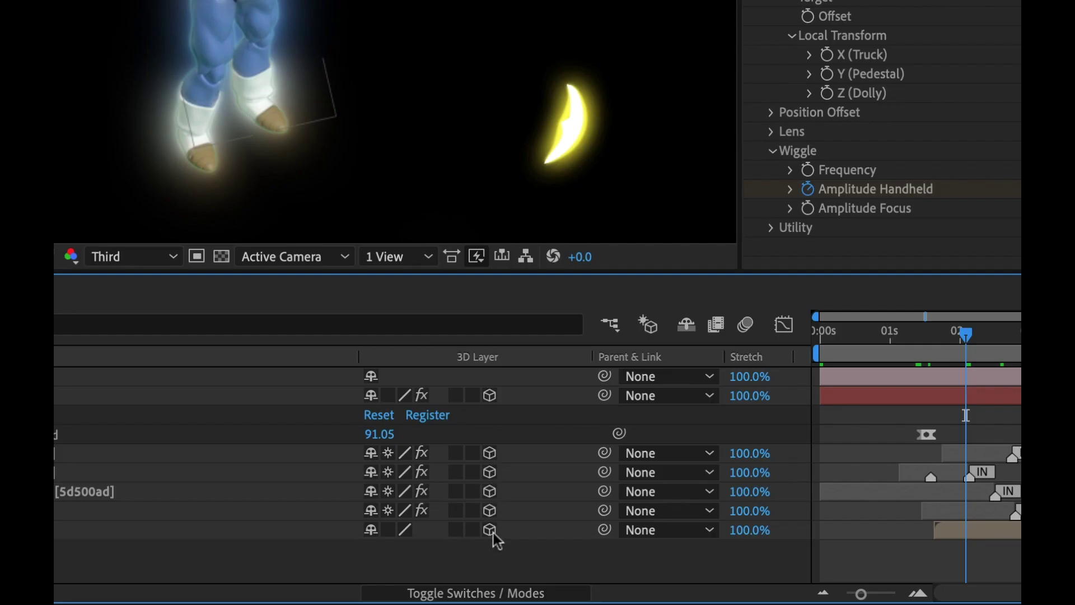
pyautogui.click(457, 395)
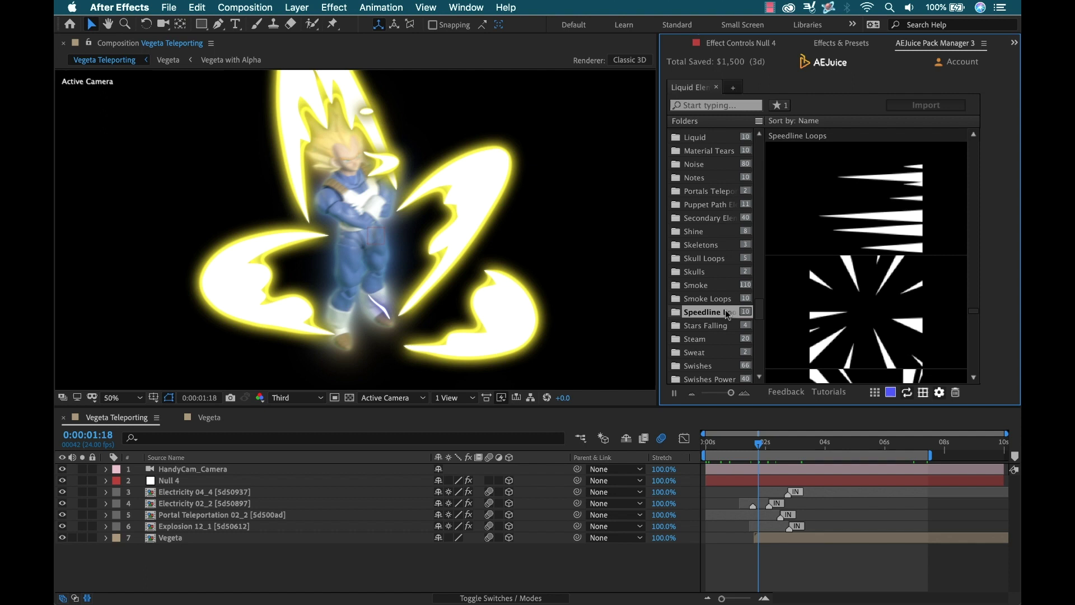
# Import Speedline Loop 02_1, scale it to about 201%, and open the Vegeta composition.
pyautogui.click(873, 308)
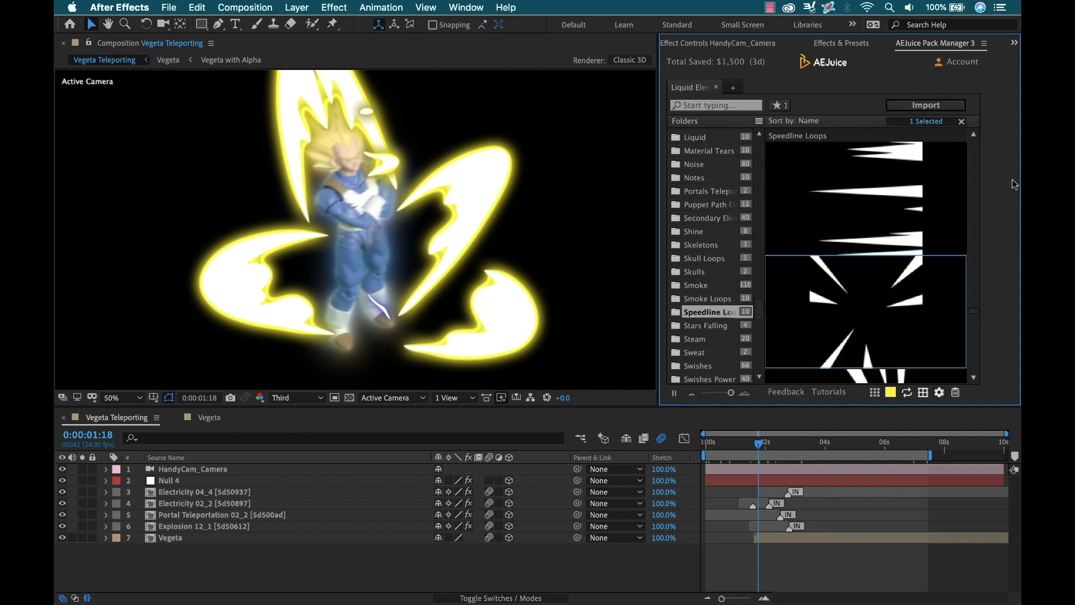
pyautogui.click(925, 105)
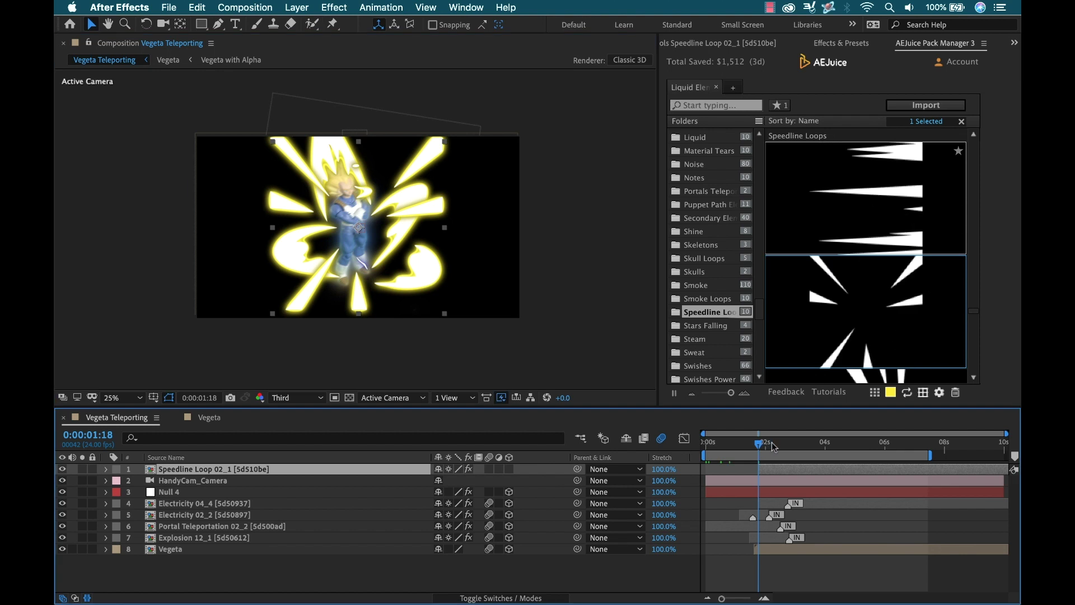
pyautogui.moveTo(773, 447); pyautogui.dragTo(761, 447)
pyautogui.scroll(3, 838, 504)
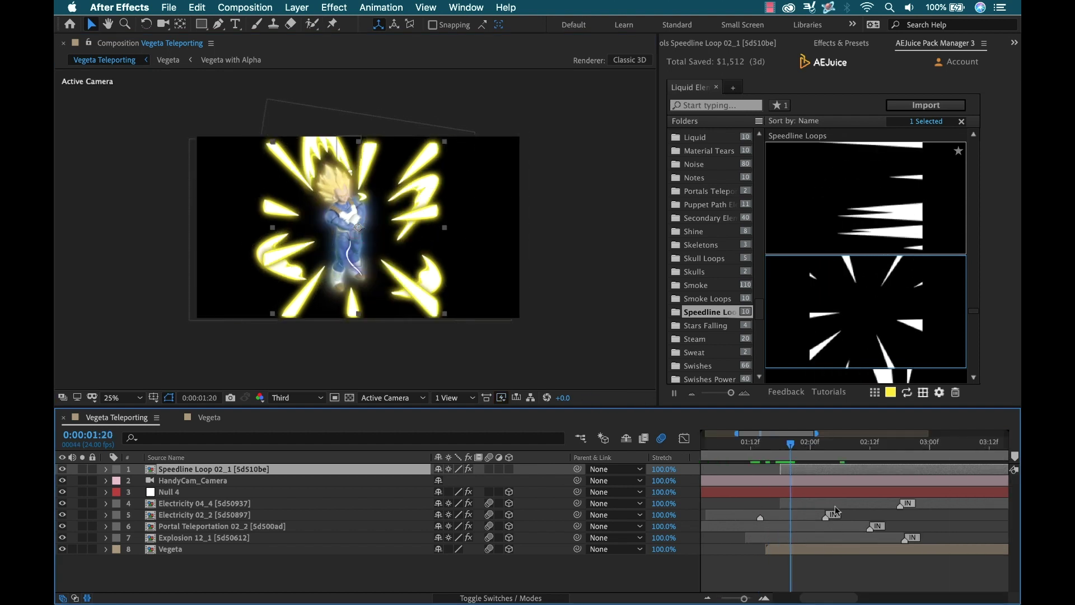
pyautogui.press('s')
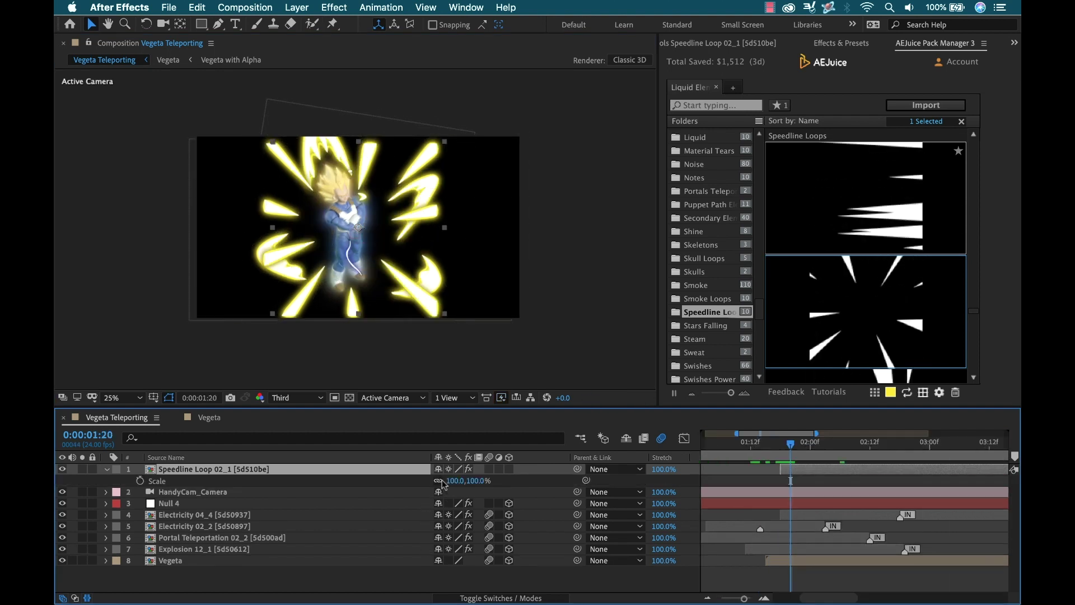
pyautogui.moveTo(454, 487); pyautogui.dragTo(531, 483)
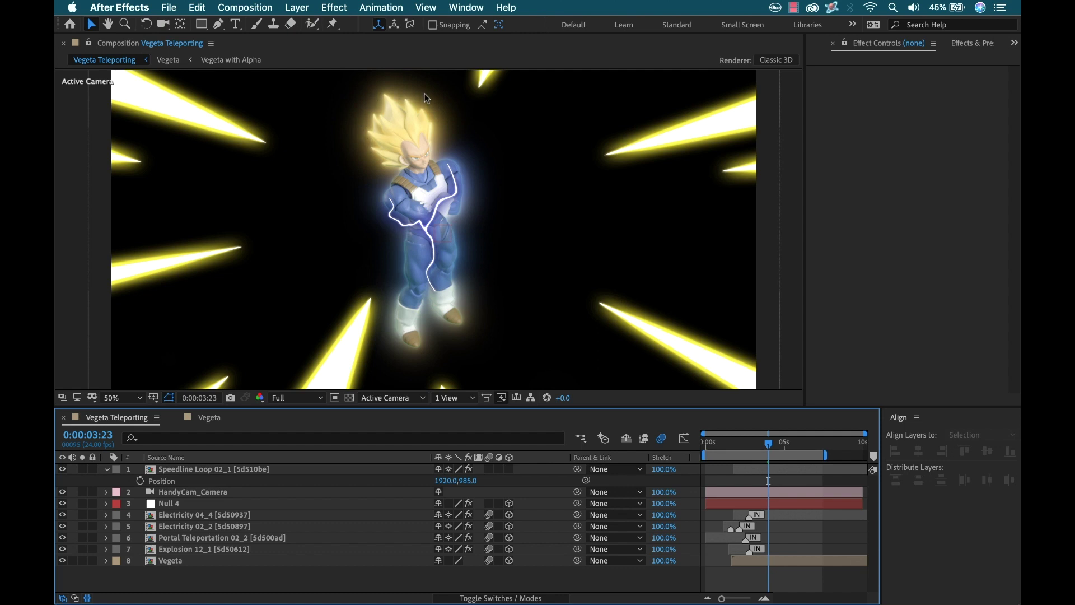
pyautogui.click(210, 420)
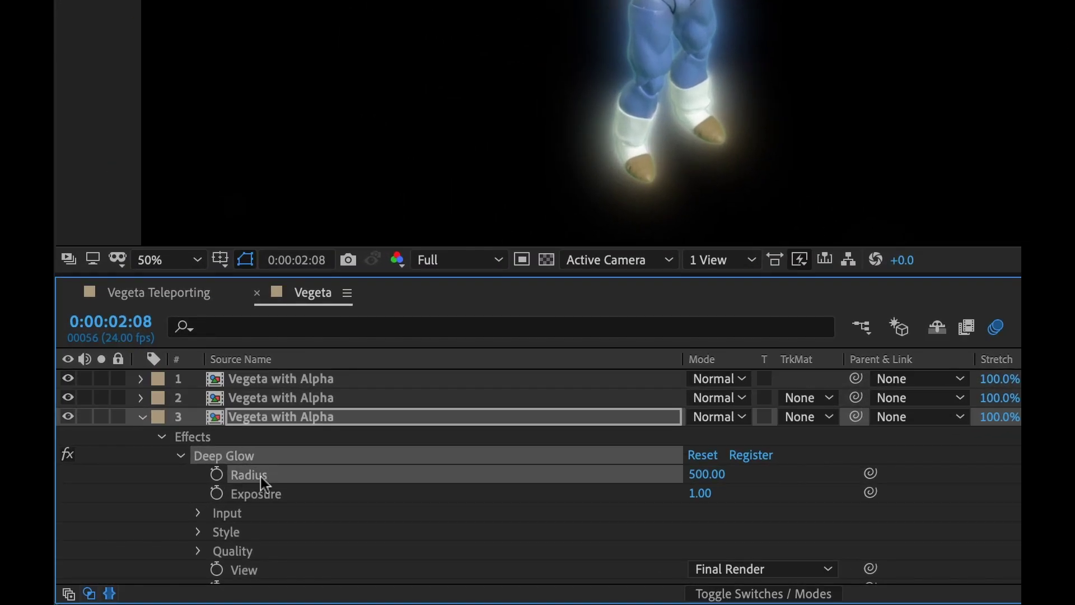
# Give the Deep Glow Radius the expression wiggle(10,100).
pyautogui.keyDown('alt'); pyautogui.click(216, 475); pyautogui.keyUp('alt')
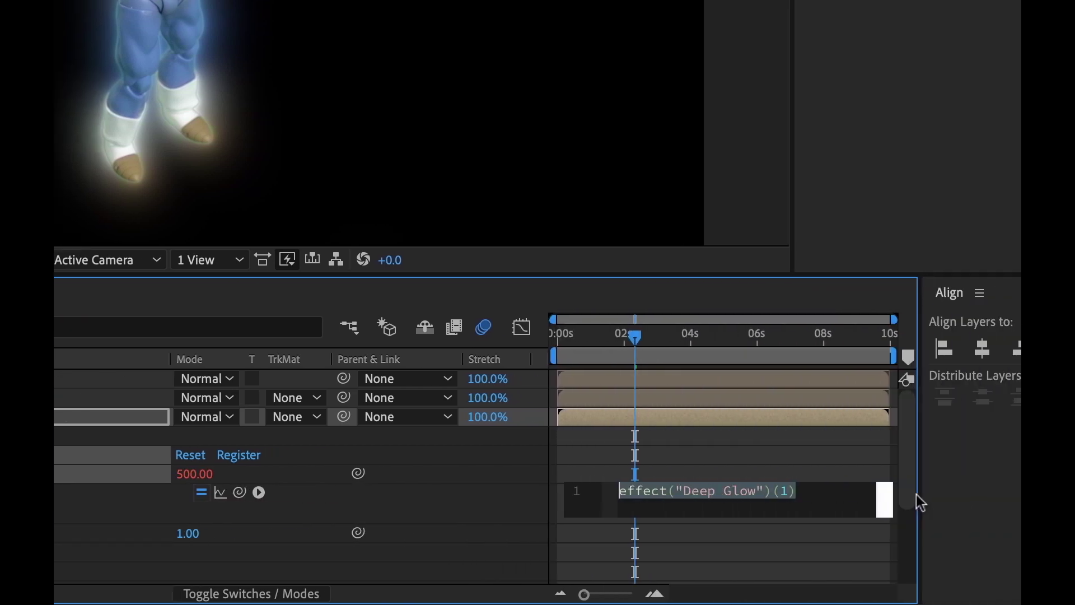
pyautogui.write('wiggle')
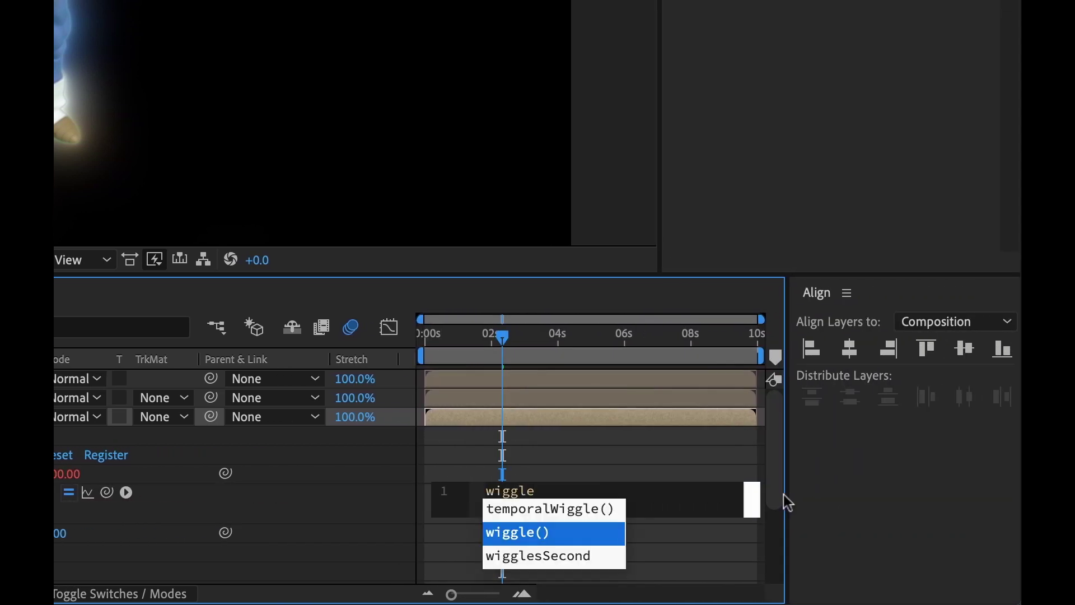
pyautogui.press('Return')
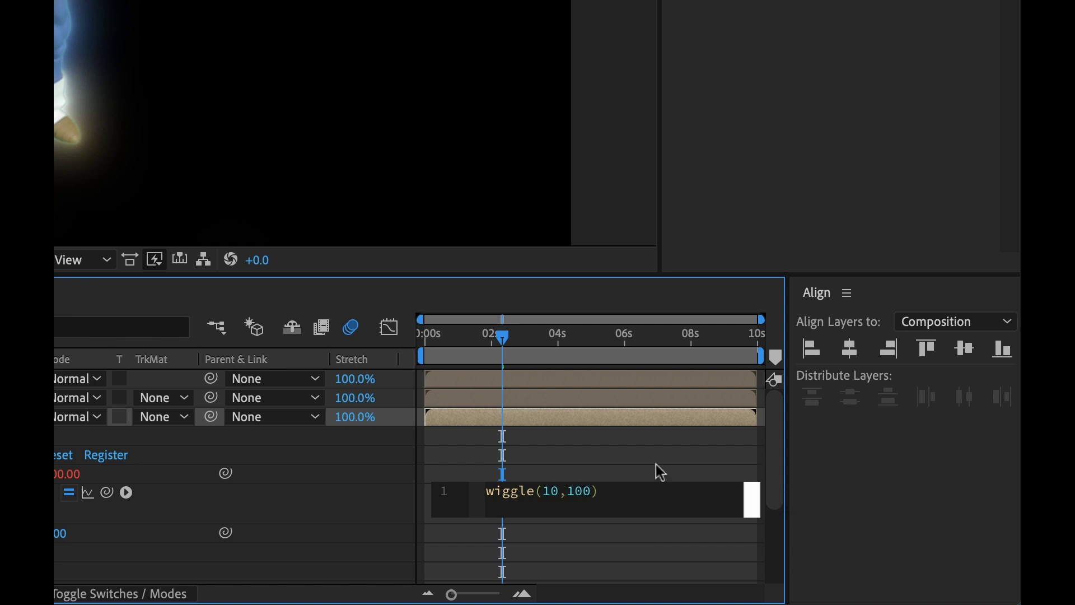
pyautogui.click(582, 470)
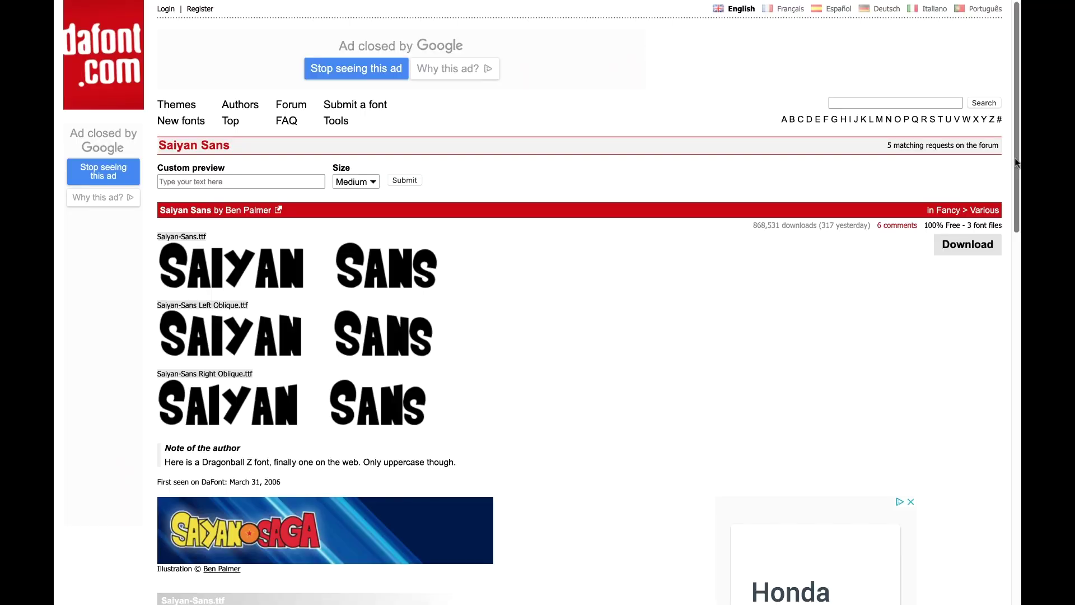
# Scroll the Saiyan Sans font page down to its character map.
pyautogui.moveTo(1017, 162); pyautogui.dragTo(1015, 386)
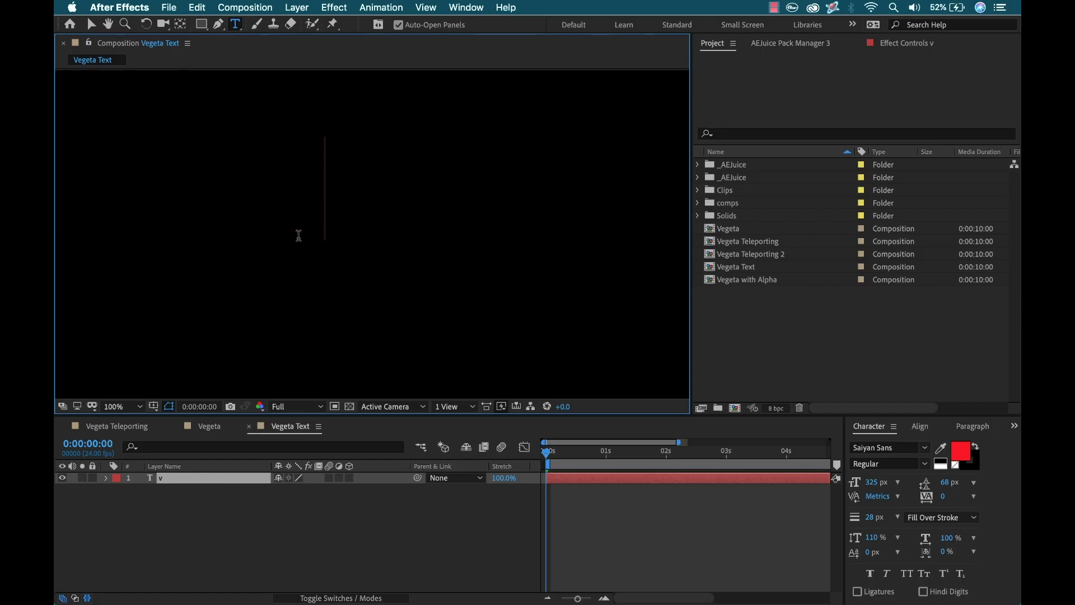
# Type the title VEGETA and centre it horizontally and vertically in the comp.
pyautogui.write('egeta')
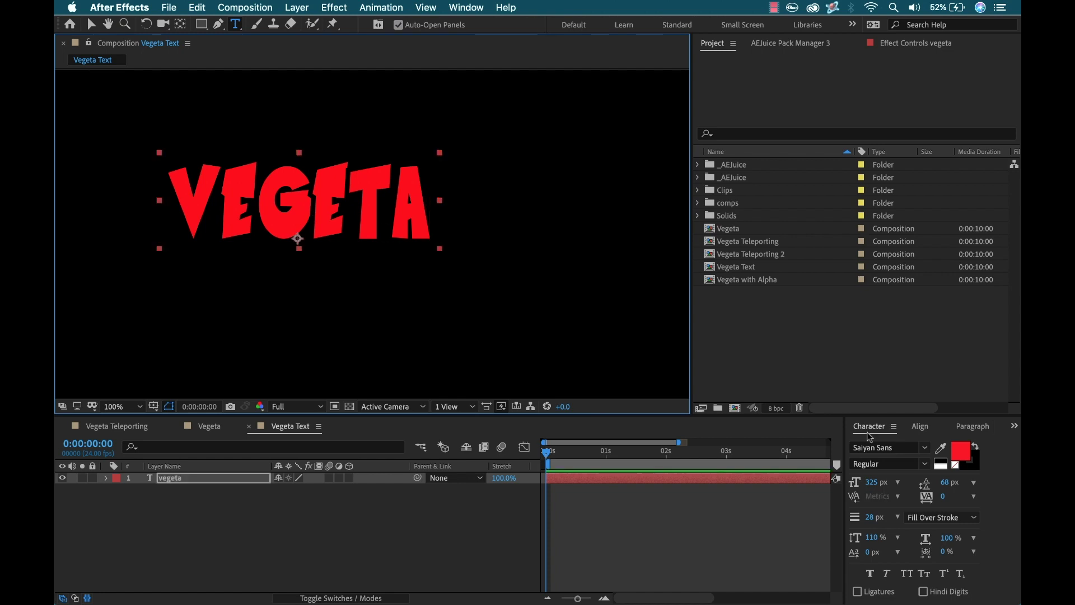
pyautogui.click(920, 426)
pyautogui.click(882, 460)
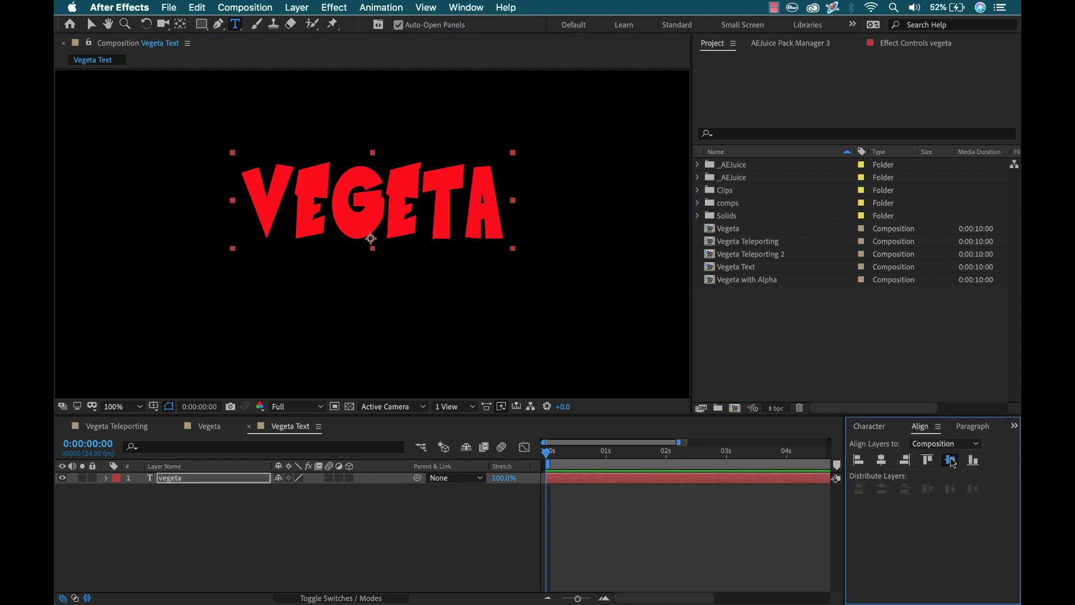
pyautogui.click(950, 460)
# Tighten VEGETA's character tracking to -52.
pyautogui.click(882, 427)
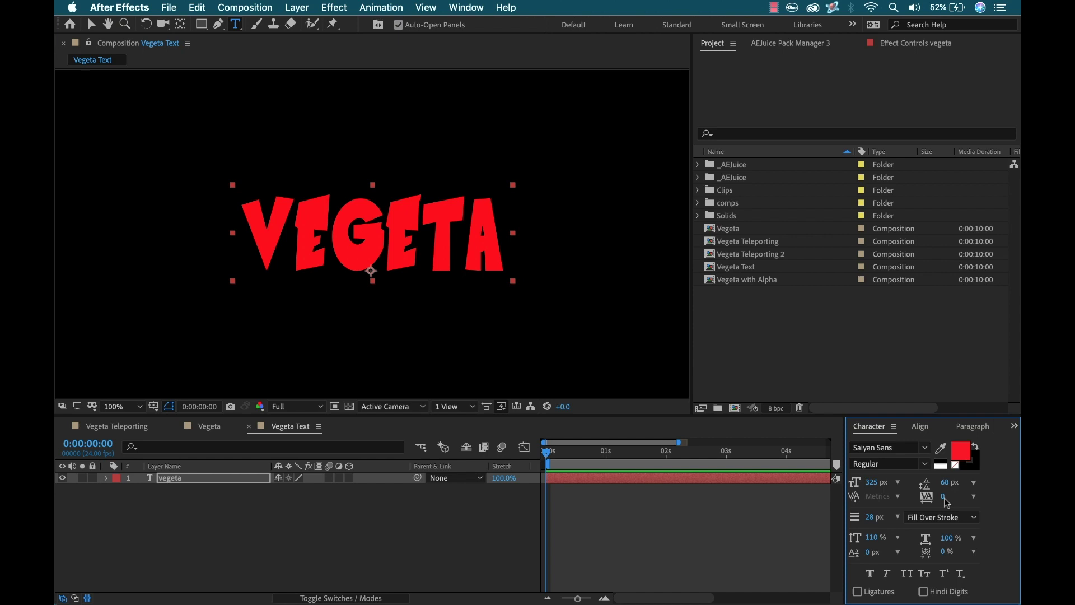
pyautogui.moveTo(955, 497); pyautogui.dragTo(895, 494)
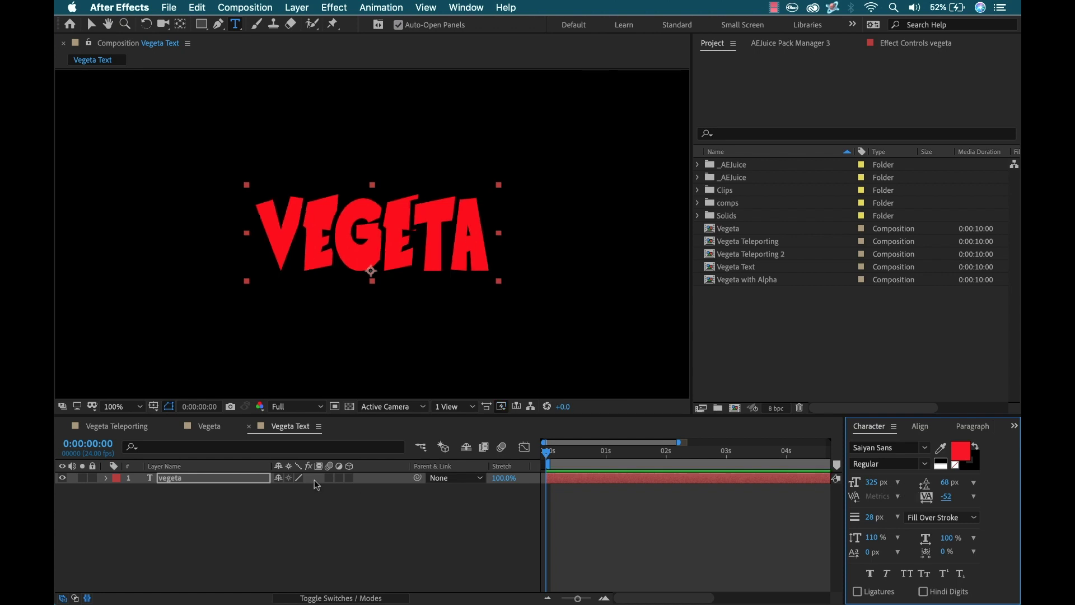
pyautogui.click(270, 536)
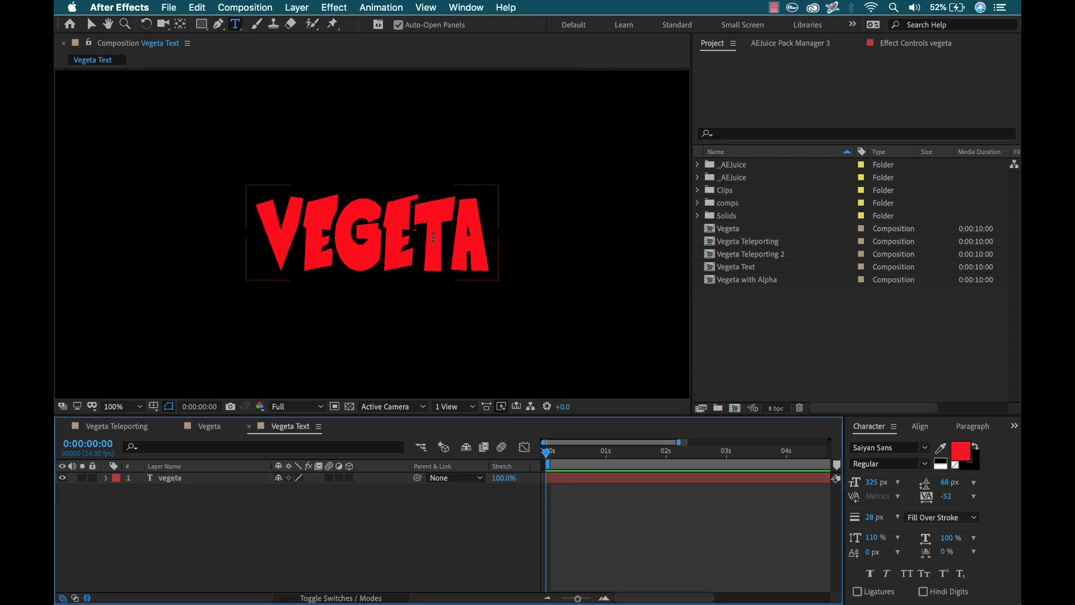
# Import Fire Loop 06 from the AEJuice Fire Loops folder.
pyautogui.click(170, 480)
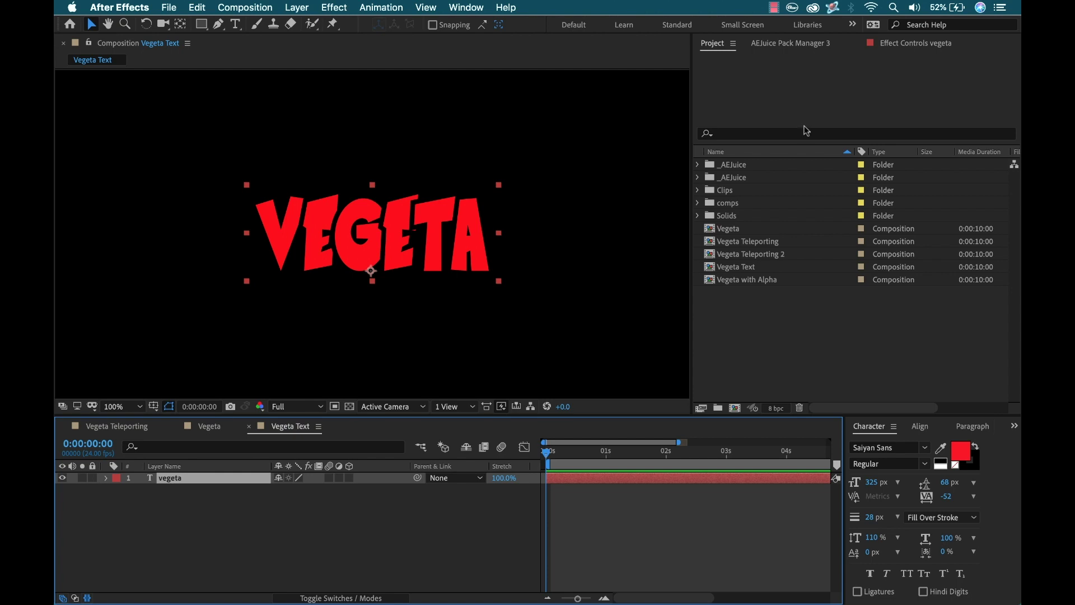
pyautogui.click(790, 43)
pyautogui.scroll(-5, 750, 252)
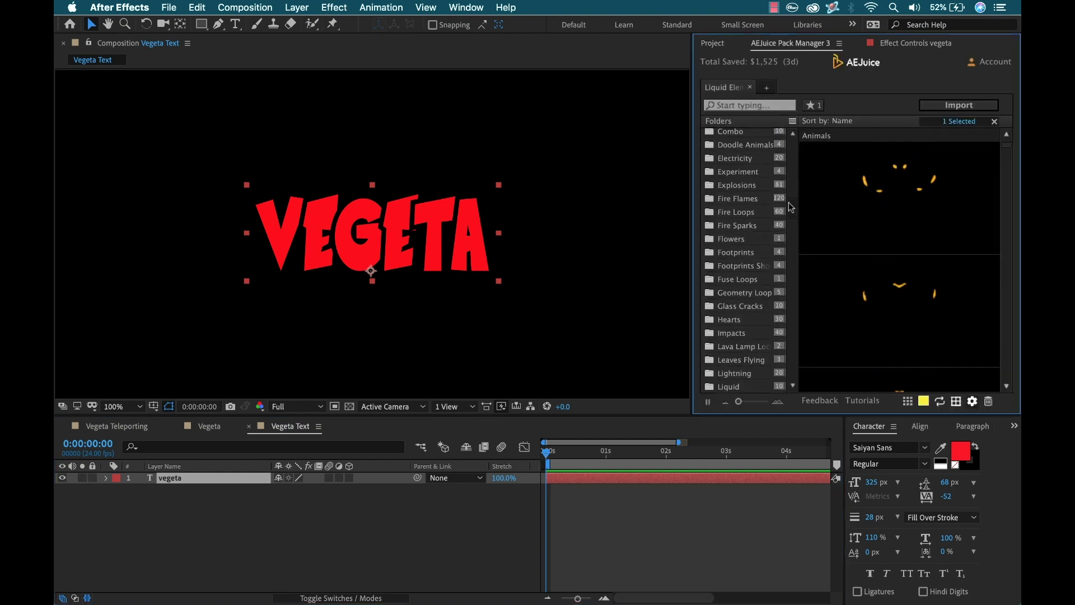
pyautogui.click(738, 224)
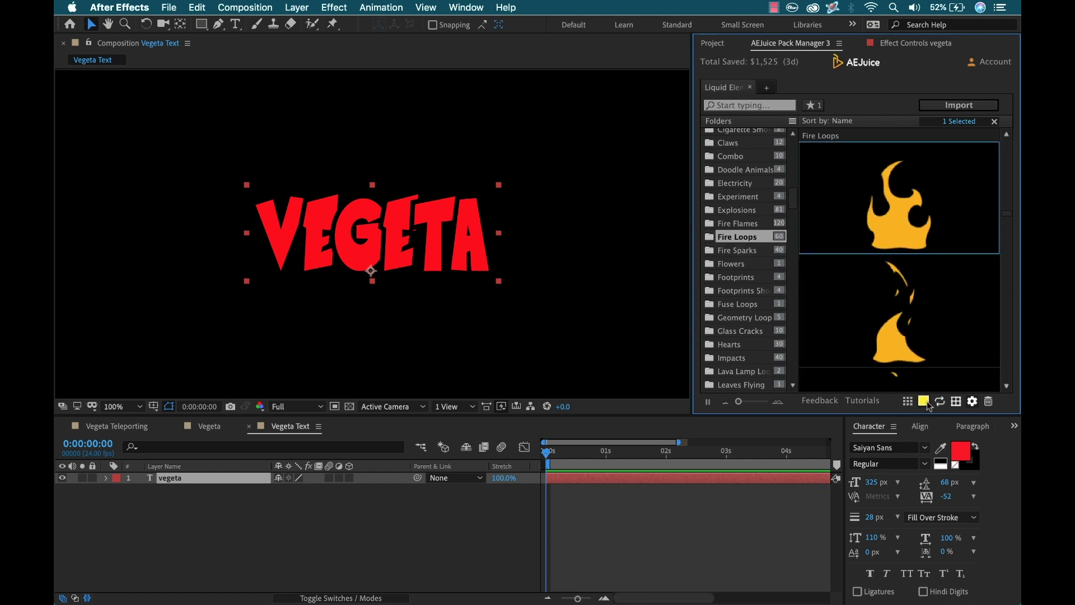
pyautogui.click(972, 401)
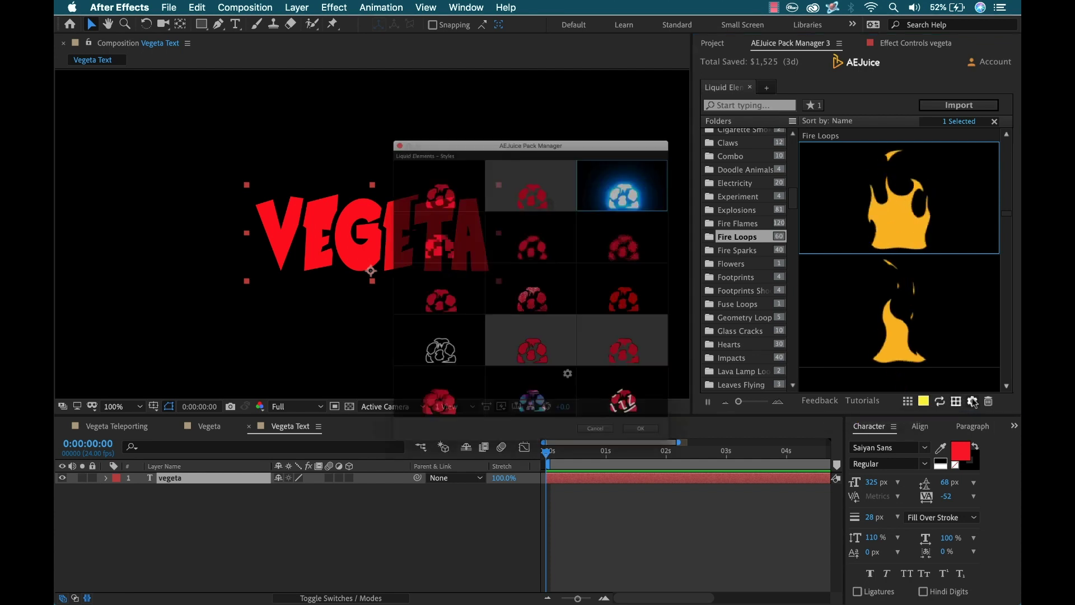
pyautogui.press('Return')
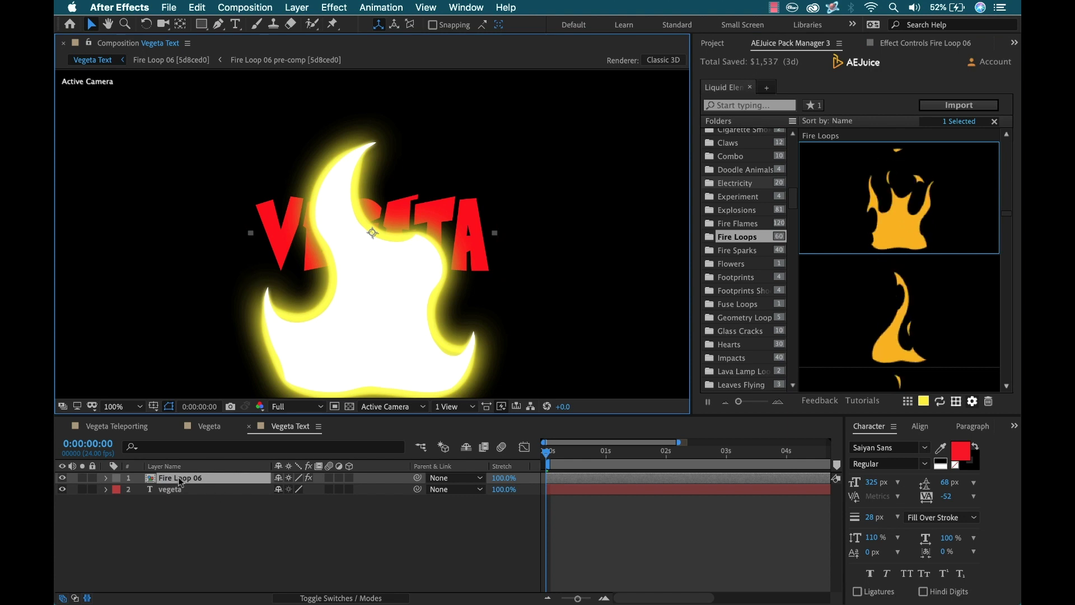
# Move Fire Loop 06 below the vegeta layer and stretch its vertical scale to 128%.
pyautogui.moveTo(180, 482); pyautogui.dragTo(168, 497)
pyautogui.press('s')
pyautogui.press(',')
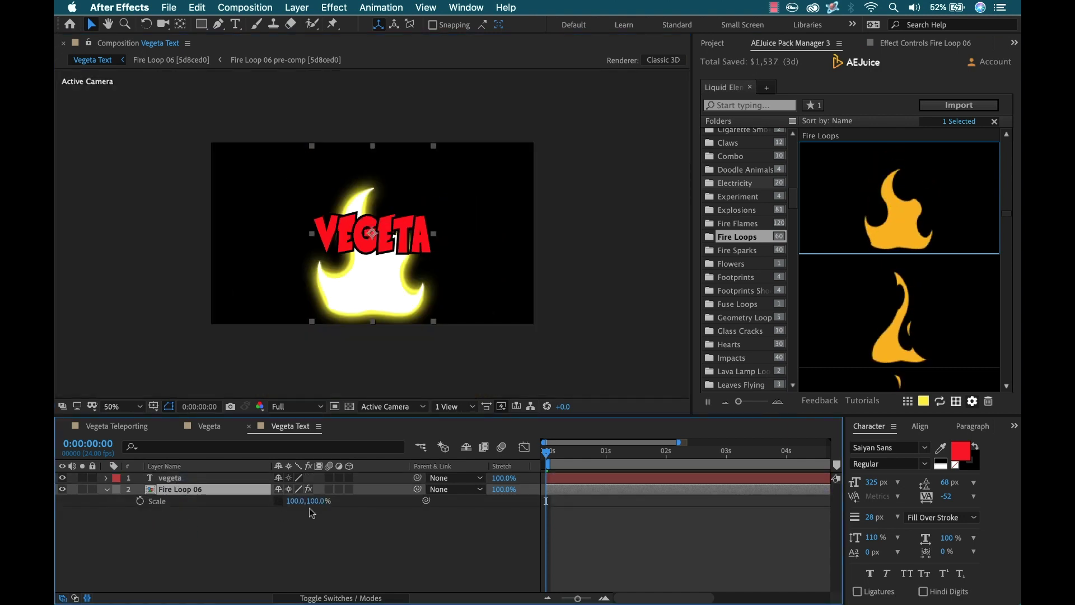
pyautogui.moveTo(324, 501); pyautogui.dragTo(338, 501)
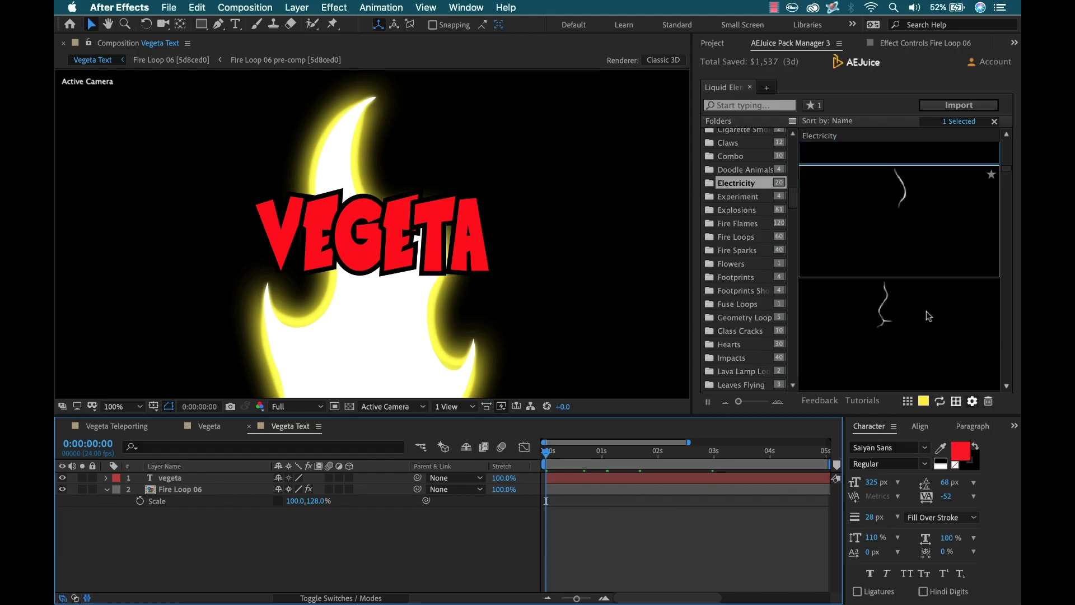
# Browse the Electricity folder and preview the title animation.
pyautogui.scroll(-2, 275, 207)
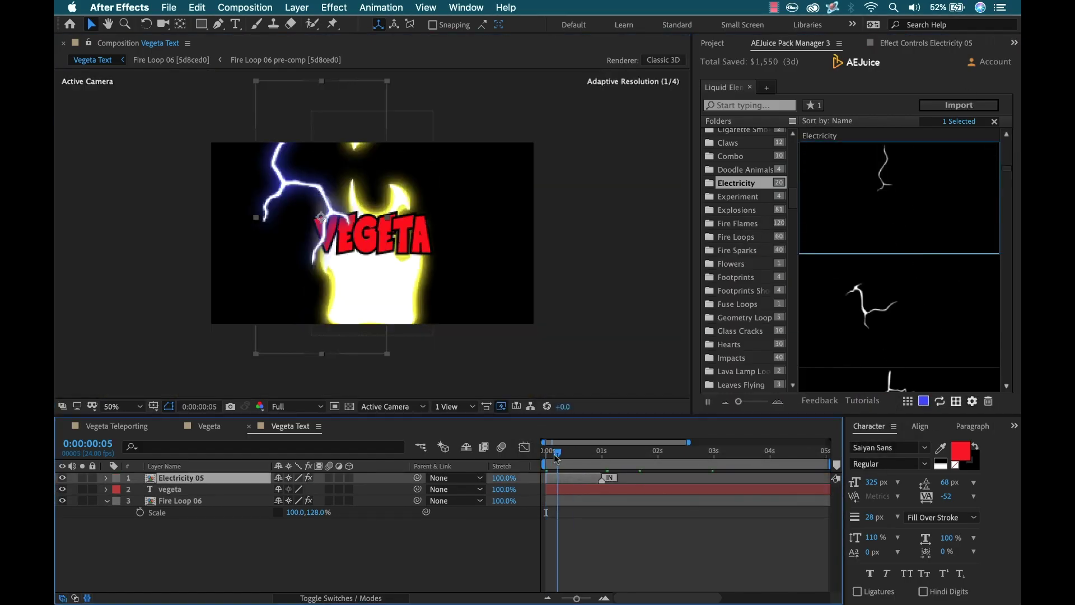
pyautogui.click(563, 453)
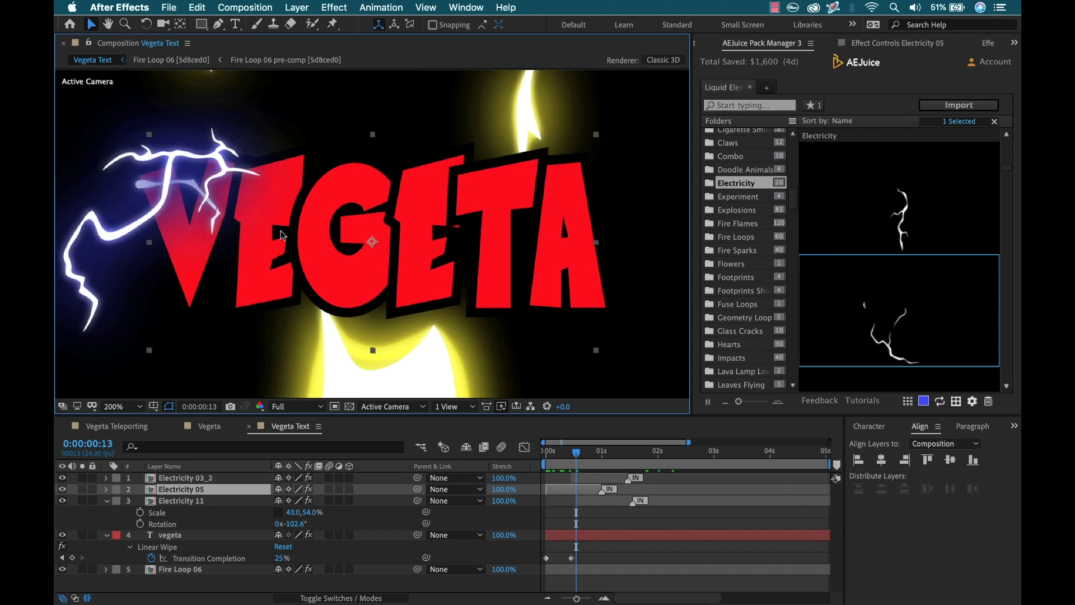
pyautogui.press('space')
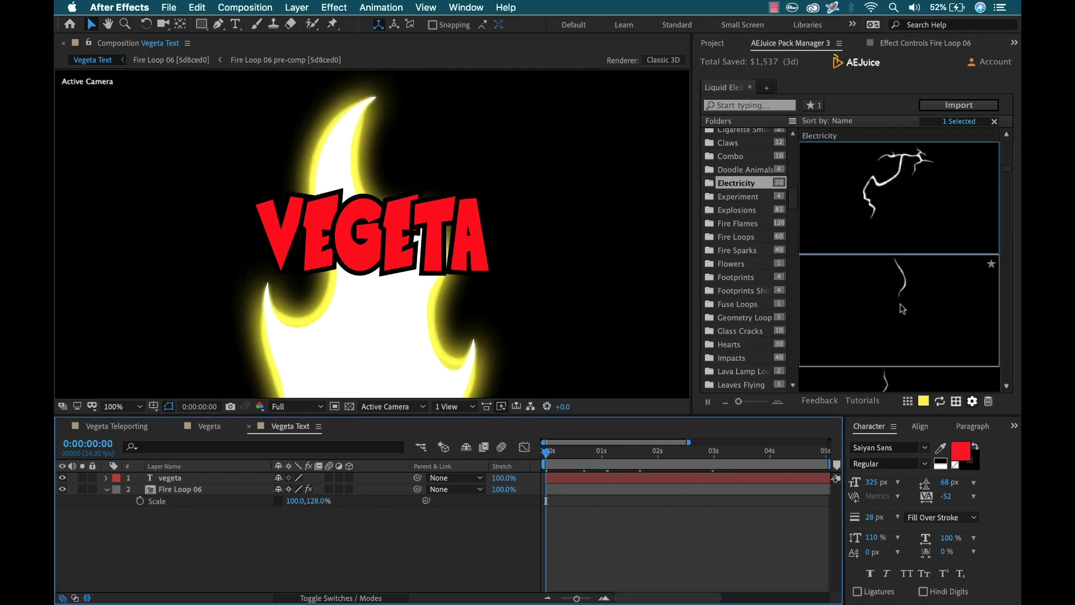
# Import the Electricity 05 and Electricity 11 lightning clips over the VEGETA title.
pyautogui.click(924, 402)
pyautogui.press('Return')
pyautogui.doubleClick(899, 197)
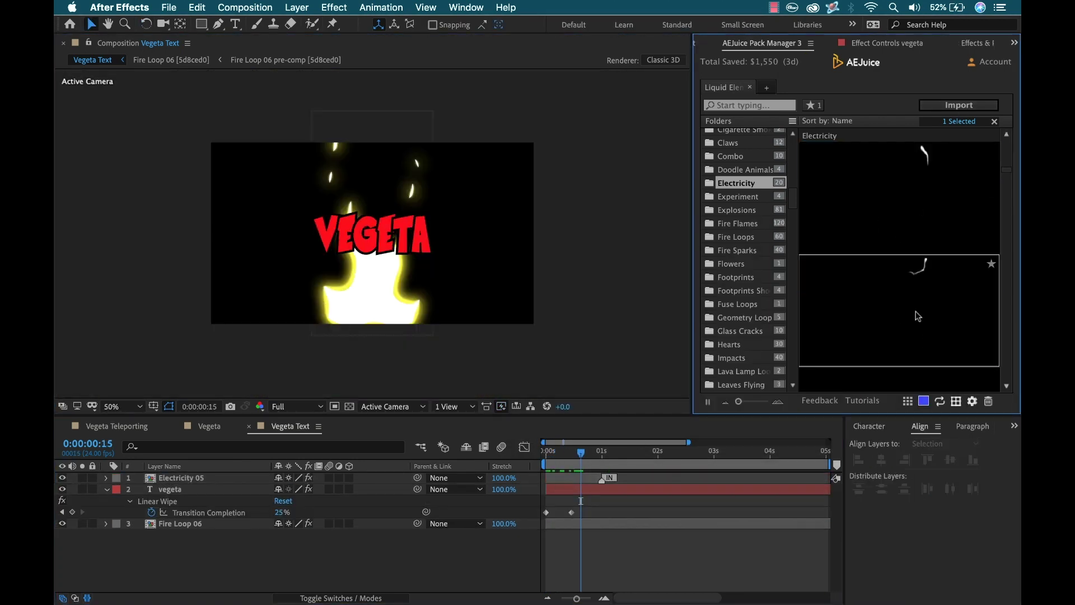
pyautogui.doubleClick(918, 317)
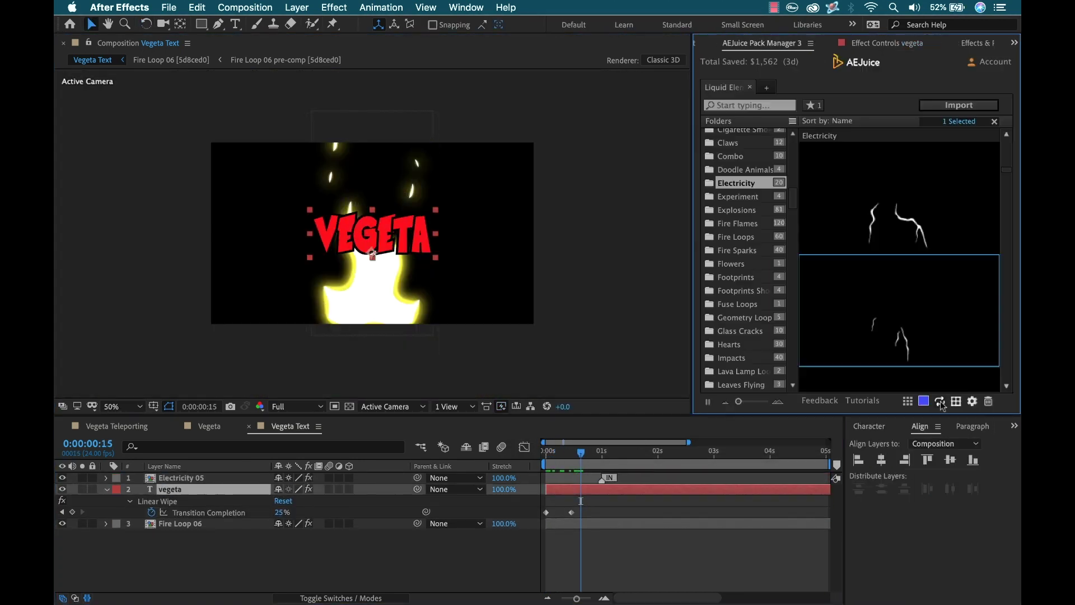
# Play back the title animation, then scroll aejuice.com down to the I Want It All Bundle.
pyautogui.press('space')
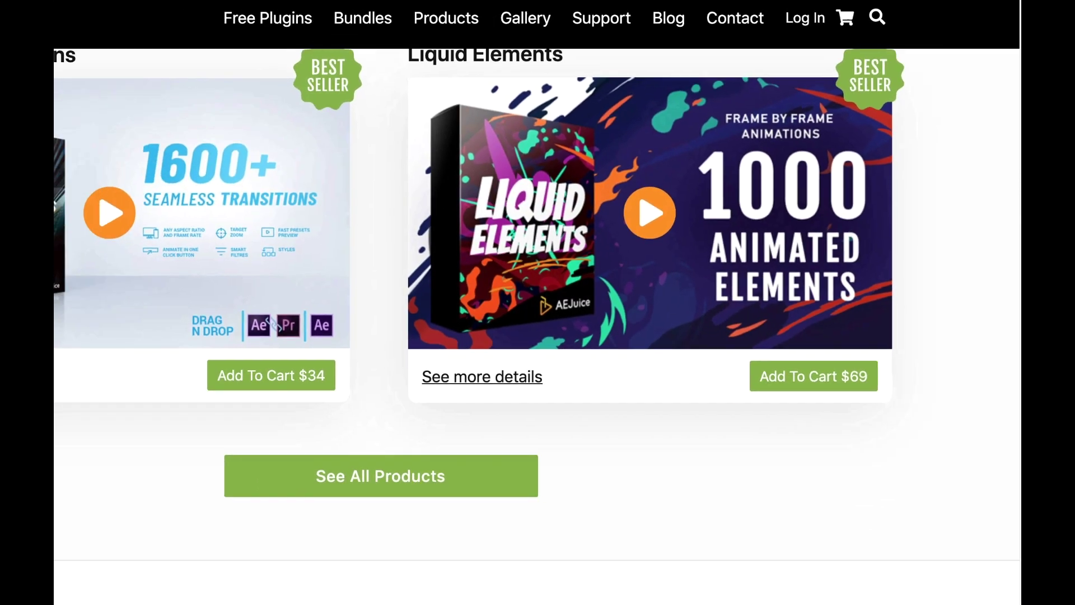
pyautogui.scroll(-10, 538, 347)
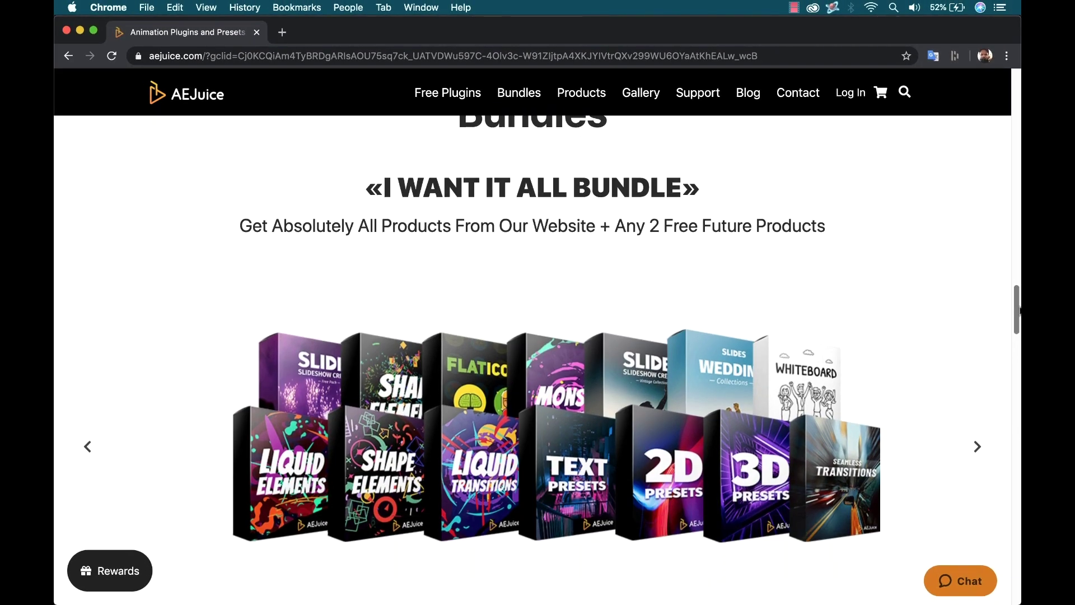